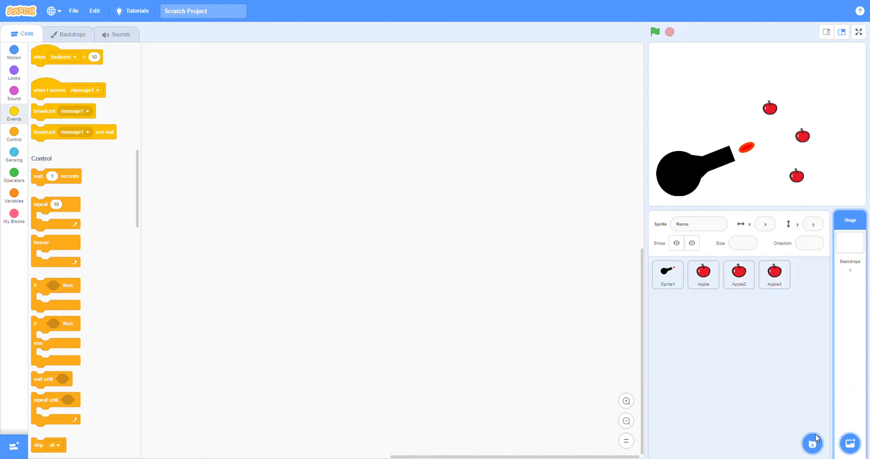
# Step: Paint a new blank sprite and draw a large filled rectangle over the stage area in its costume
pyautogui.click(810, 409)
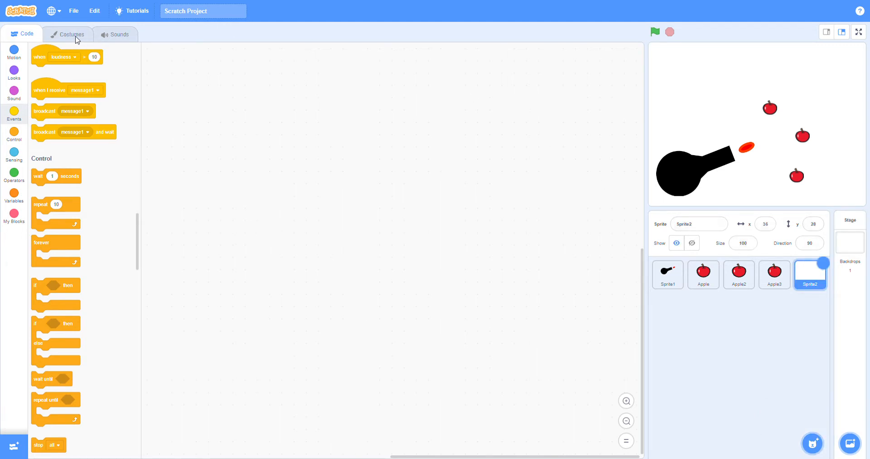
pyautogui.click(75, 37)
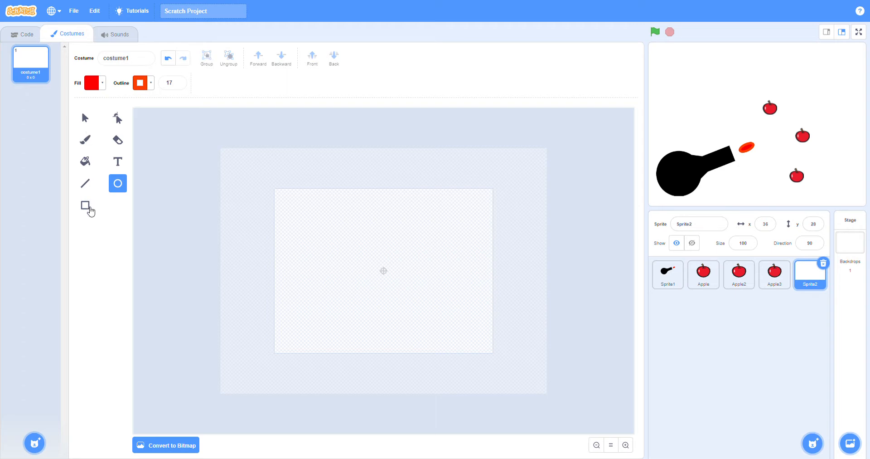
pyautogui.click(85, 207)
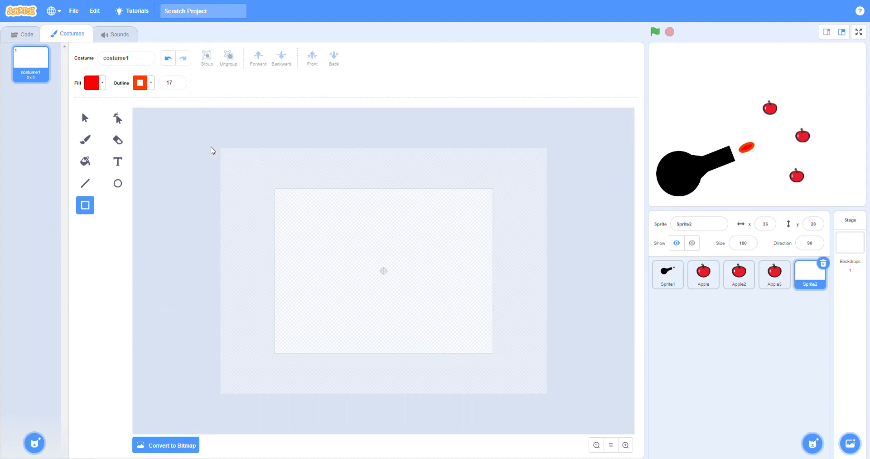
pyautogui.moveTo(253, 178)
pyautogui.mouseDown()
pyautogui.moveTo(427, 301)
pyautogui.moveTo(501, 340)
pyautogui.mouseUp()
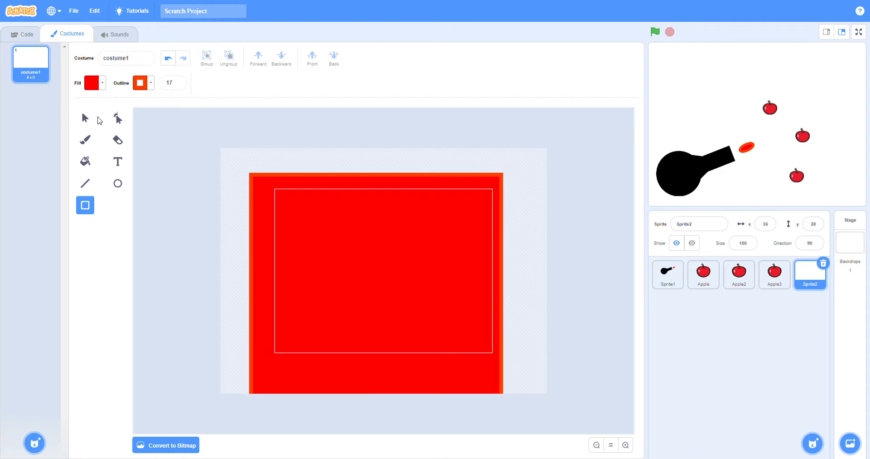
# Step: Move the rectangle, reduce its height, and reposition it so it covers the whole stage frame
pyautogui.click(84, 118)
pyautogui.moveTo(368, 299); pyautogui.dragTo(375, 284)
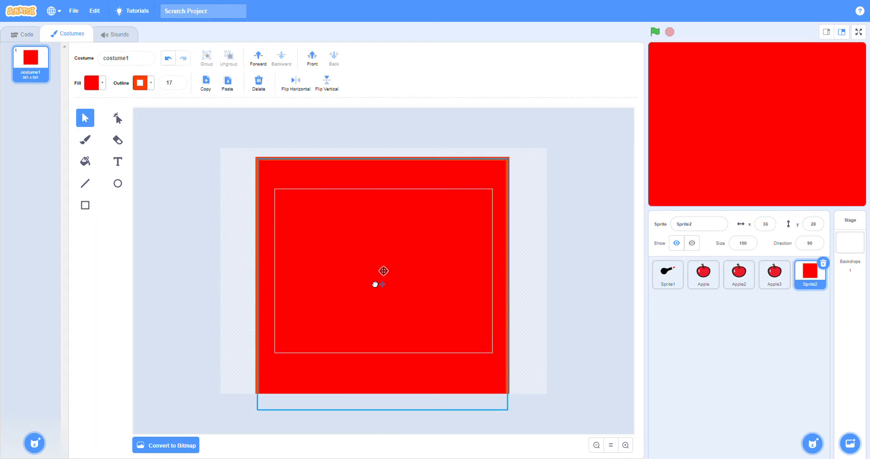
pyautogui.moveTo(403, 168); pyautogui.dragTo(366, 309)
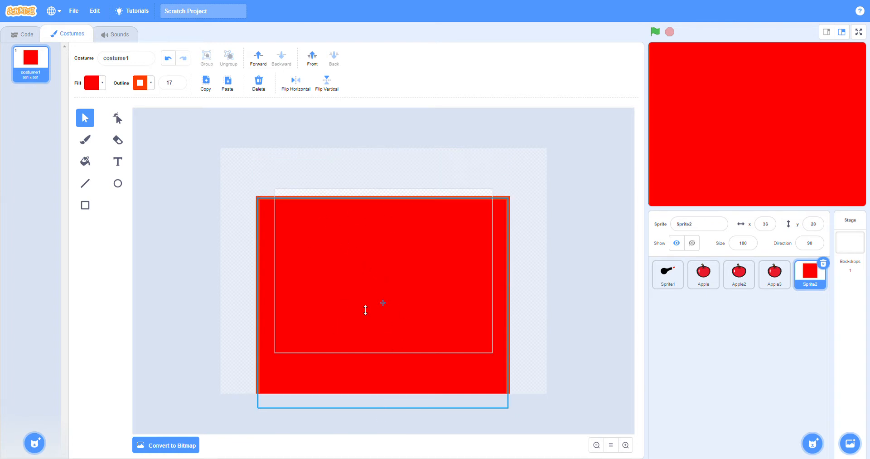
pyautogui.moveTo(371, 262)
pyautogui.mouseDown()
pyautogui.moveTo(372, 252)
pyautogui.moveTo(369, 270)
pyautogui.mouseUp()
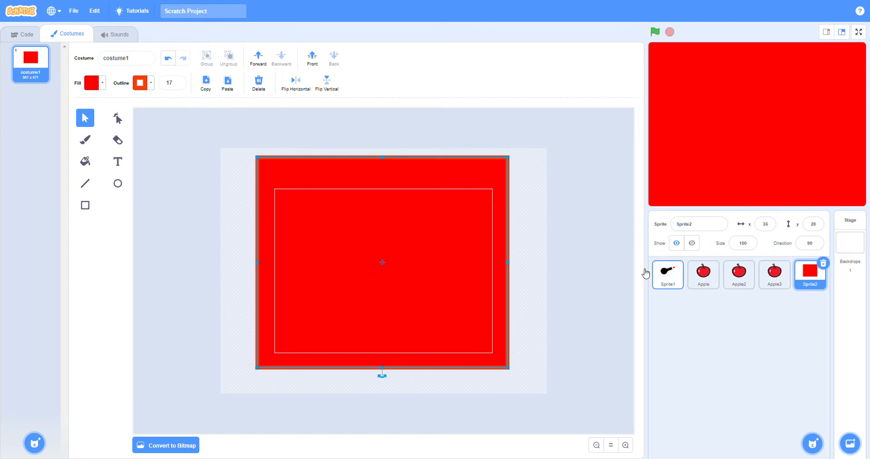
# Step: Recolour the rectangle's fill to a dark grey with saturation 10 and reduced brightness
pyautogui.click(99, 87)
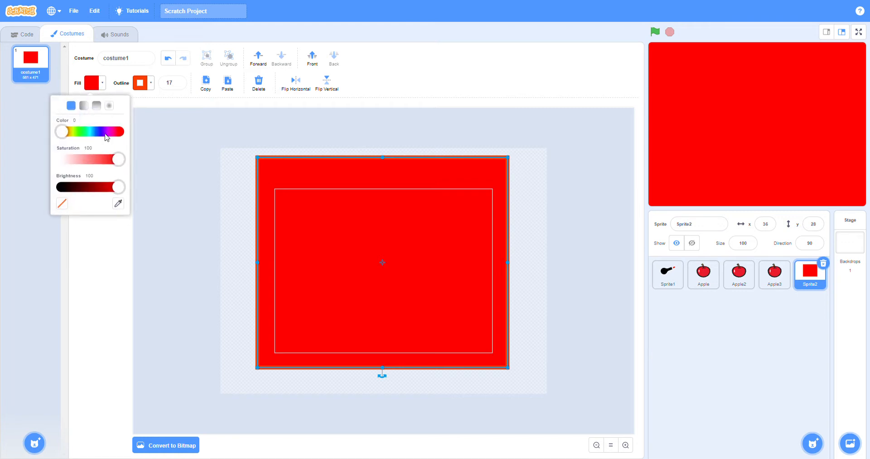
pyautogui.moveTo(119, 187); pyautogui.dragTo(88, 187)
pyautogui.moveTo(119, 161); pyautogui.dragTo(69, 161)
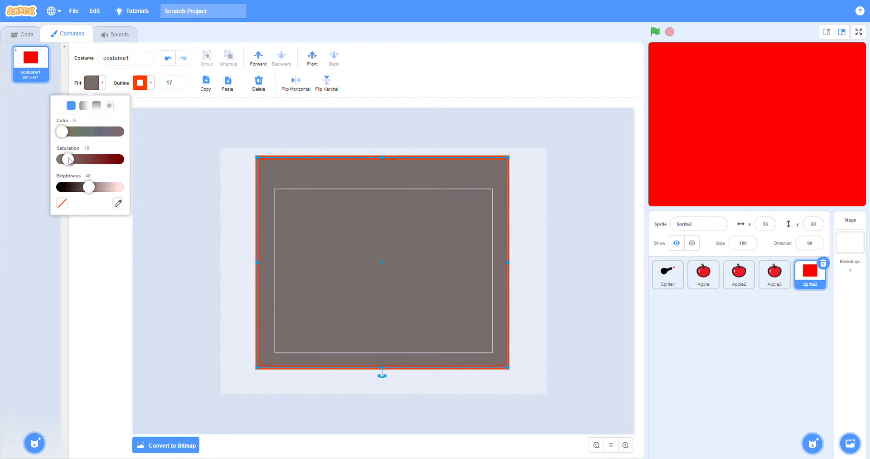
pyautogui.click(171, 202)
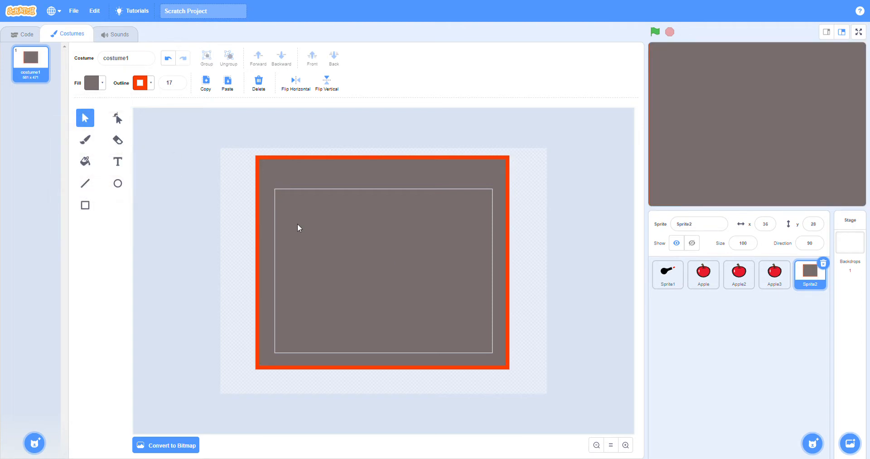
# Step: Widen the rectangle slightly past its left edge and remove its outline
pyautogui.click(257, 264)
pyautogui.moveTo(260, 263); pyautogui.dragTo(250, 251)
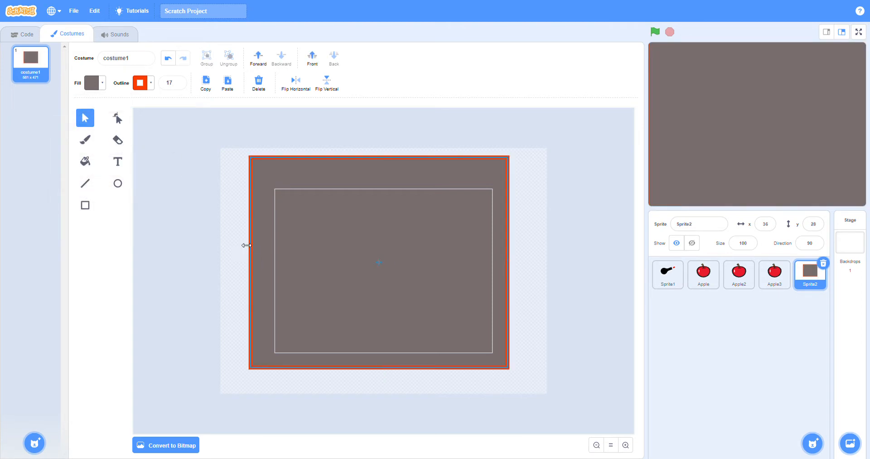
pyautogui.click(146, 86)
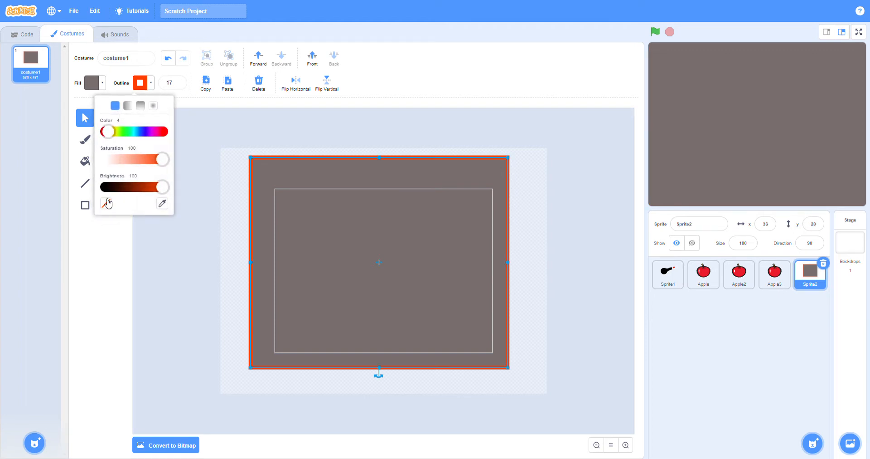
pyautogui.click(106, 203)
pyautogui.click(219, 218)
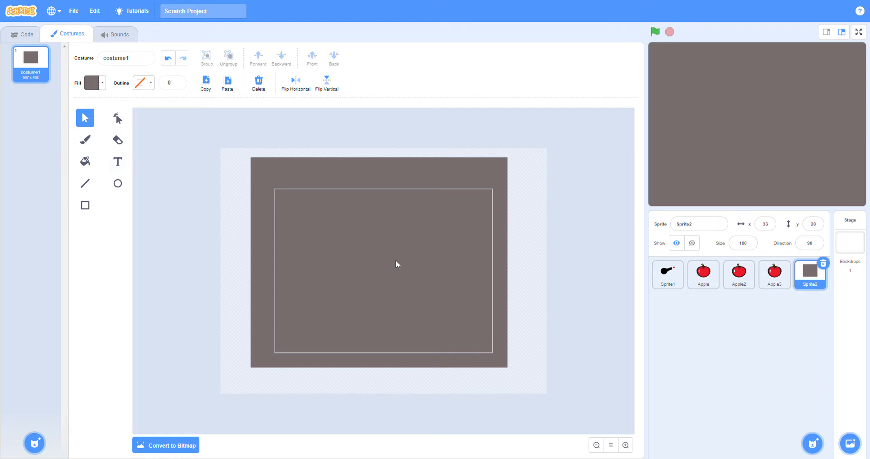
# Step: Add the text "Apple Shooter" on the rectangle and make it white with saturation 0 and brightness 100
pyautogui.press('t')
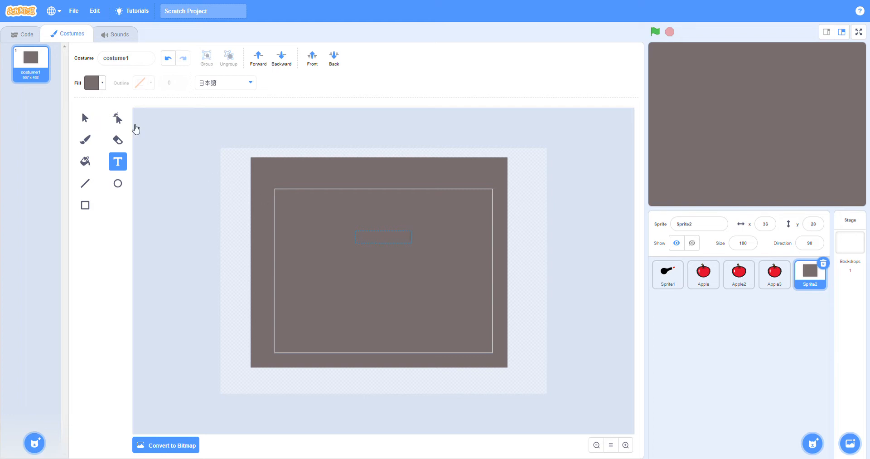
pyautogui.press('Escape')
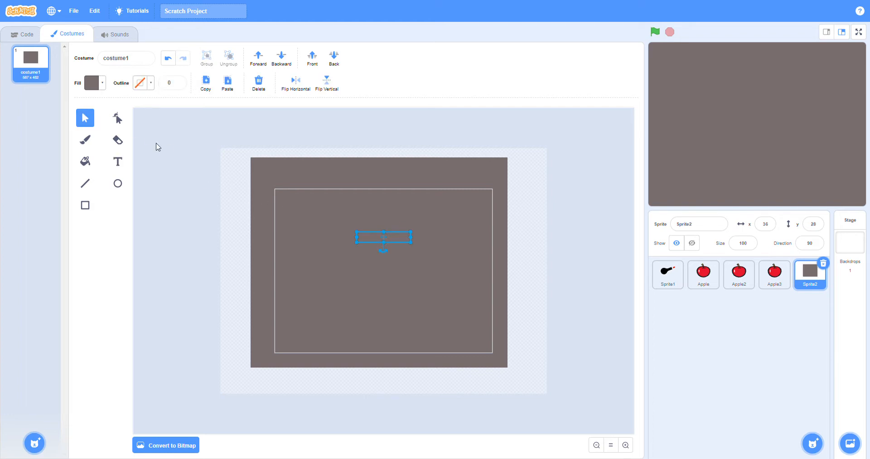
pyautogui.click(93, 83)
pyautogui.moveTo(86, 190); pyautogui.dragTo(135, 186)
pyautogui.moveTo(62, 162); pyautogui.dragTo(57, 162)
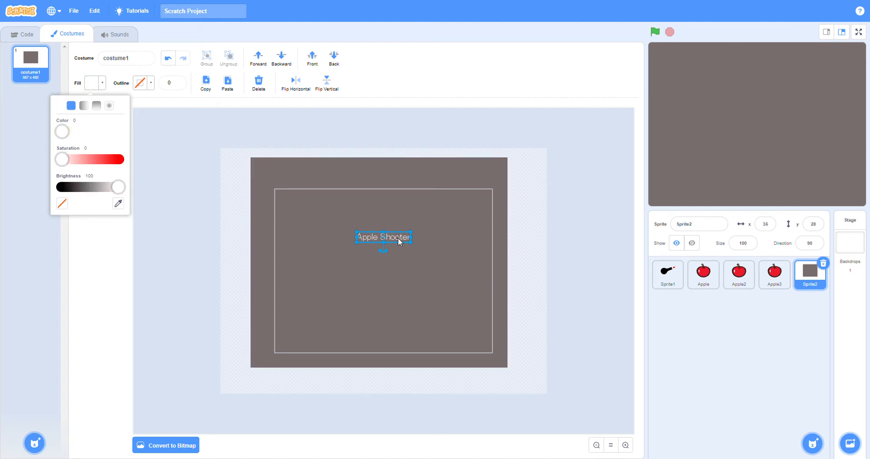
# Step: Change the font of the "Apple Shooter" text to Curly
pyautogui.click(397, 238)
pyautogui.doubleClick(397, 237)
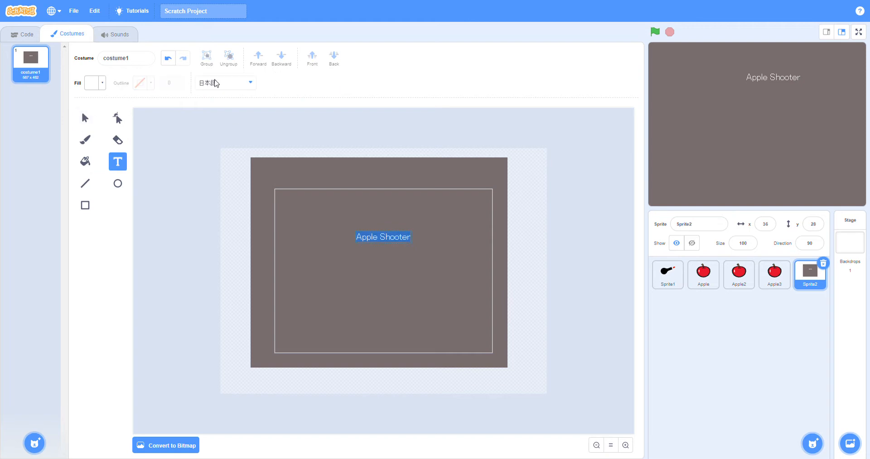
pyautogui.click(225, 85)
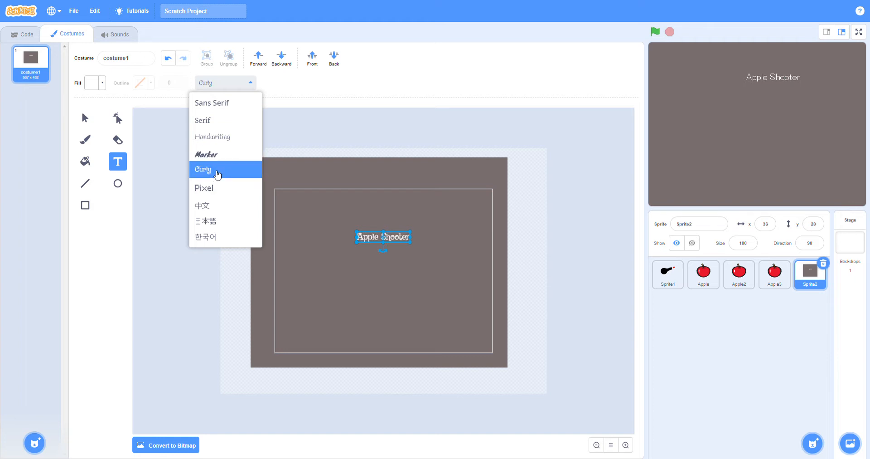
pyautogui.click(403, 240)
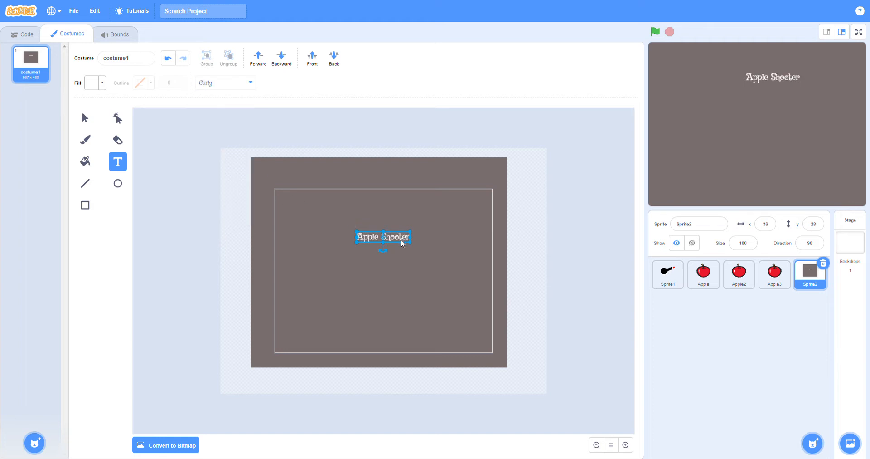
# Step: Enlarge the "Apple Shooter" title to span most of the stage width and place it near the upper edge of the stage frame
pyautogui.moveTo(402, 243); pyautogui.dragTo(350, 232)
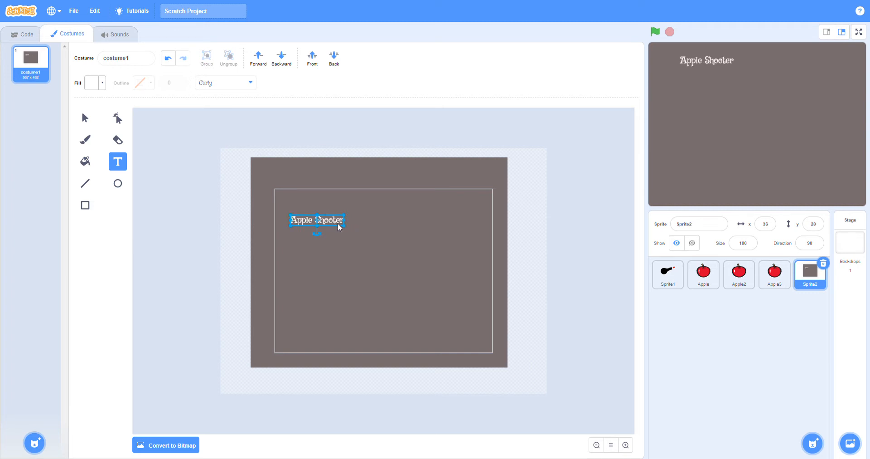
pyautogui.moveTo(349, 230); pyautogui.dragTo(414, 255)
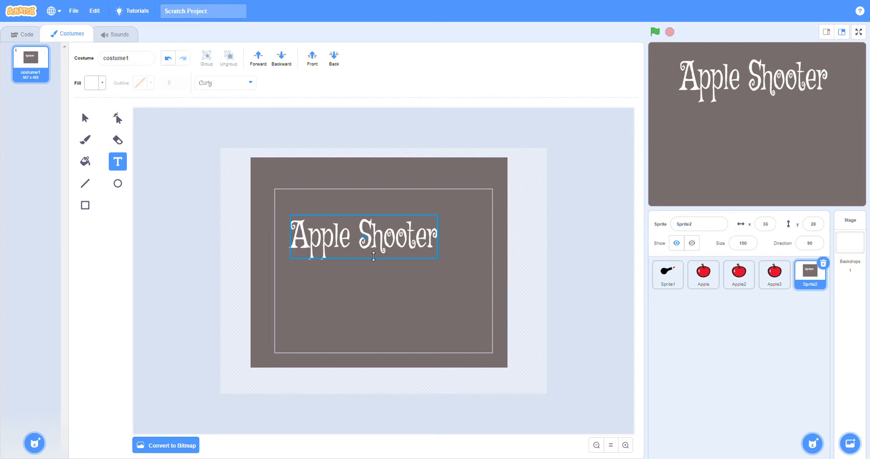
pyautogui.moveTo(397, 246)
pyautogui.mouseDown()
pyautogui.moveTo(420, 221)
pyautogui.moveTo(388, 236)
pyautogui.moveTo(395, 232)
pyautogui.mouseUp()
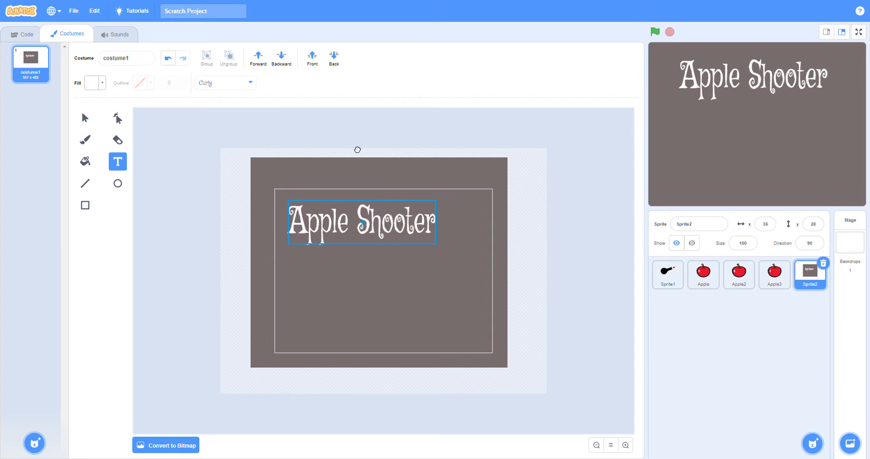
pyautogui.click(352, 146)
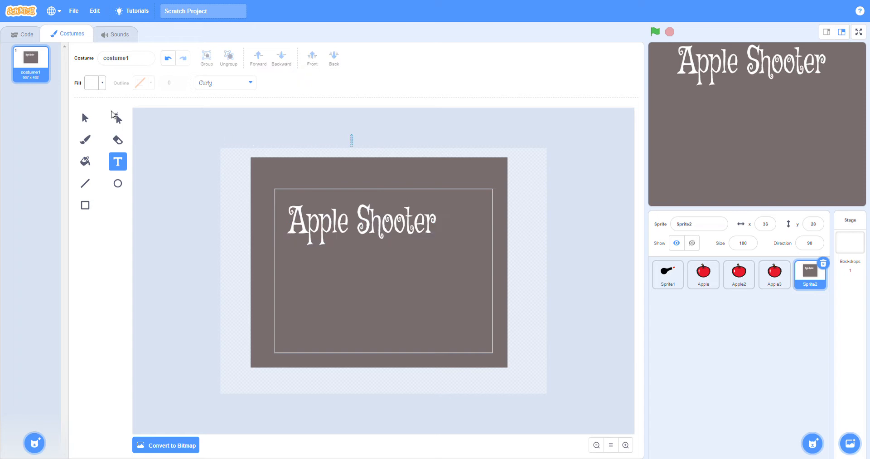
# Step: Recolour the background rectangle to teal green with colour 46, saturation 100 and brightness 72
pyautogui.click(428, 308)
pyautogui.click(426, 310)
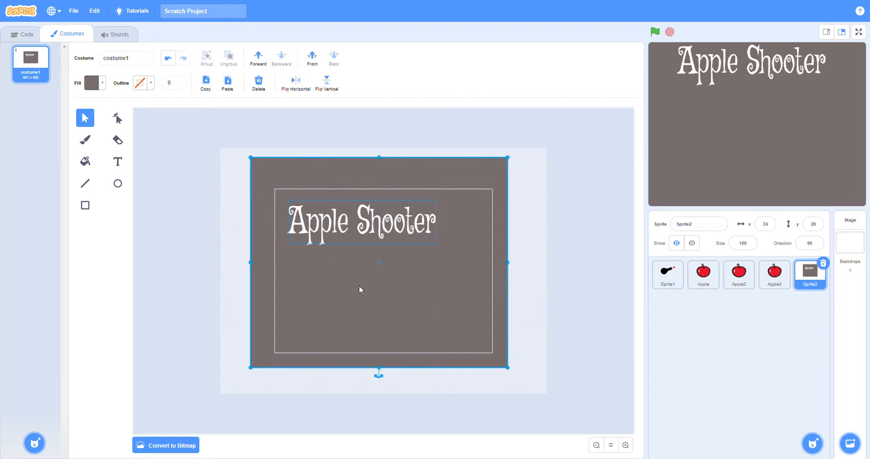
pyautogui.click(101, 86)
pyautogui.moveTo(66, 159); pyautogui.dragTo(141, 160)
pyautogui.moveTo(93, 189); pyautogui.dragTo(107, 188)
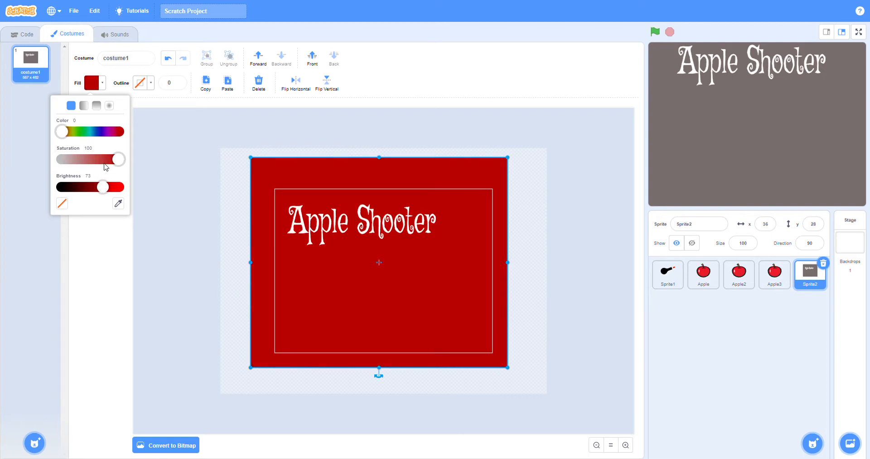
pyautogui.click(80, 131)
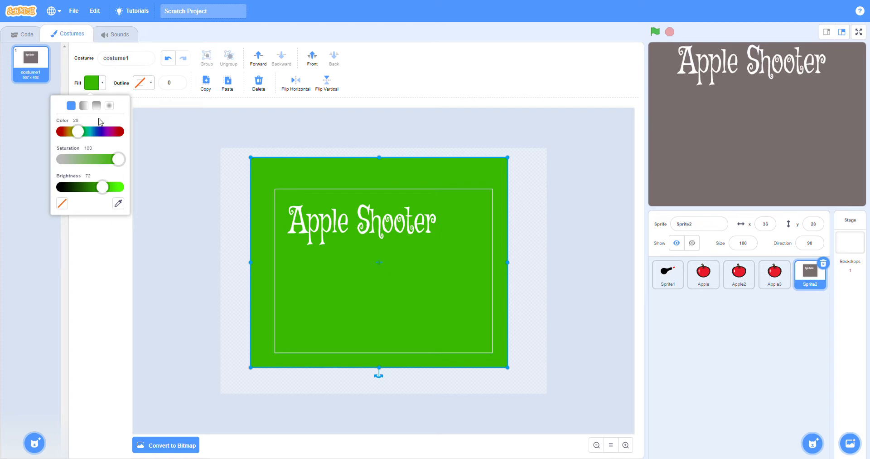
pyautogui.moveTo(80, 133); pyautogui.dragTo(91, 132)
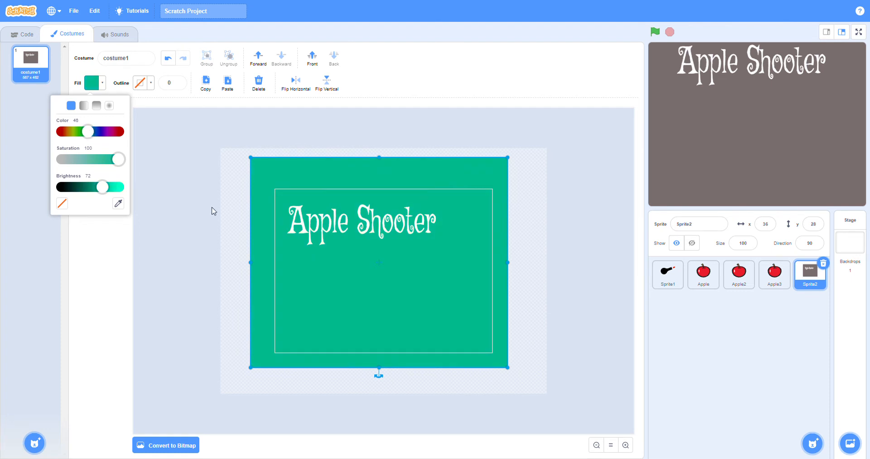
pyautogui.click(229, 190)
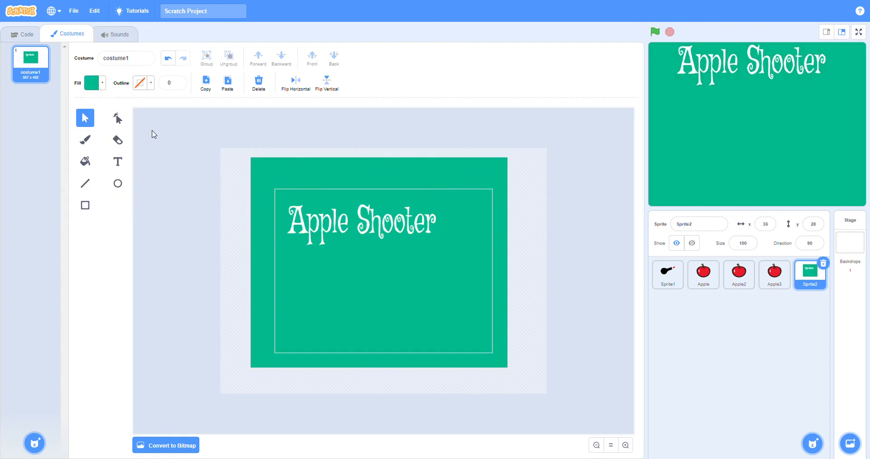
# Step: Try to soften the background's green with saturation 55 and brightness 84
pyautogui.click(99, 83)
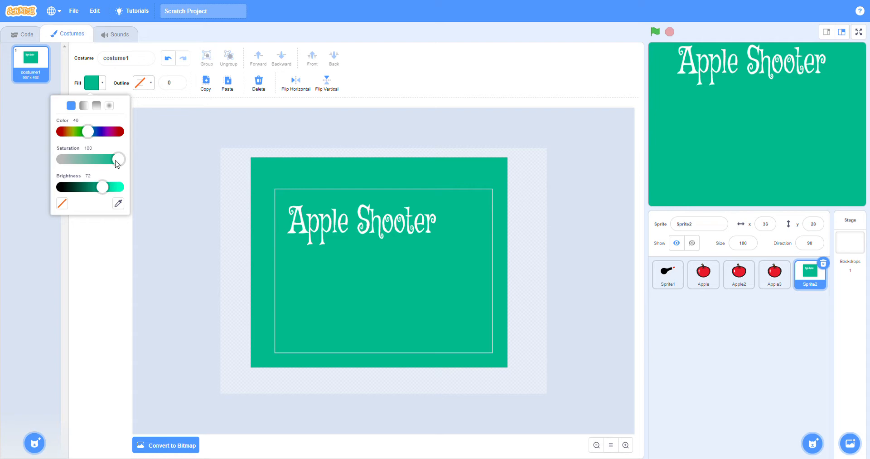
pyautogui.moveTo(112, 160); pyautogui.dragTo(94, 159)
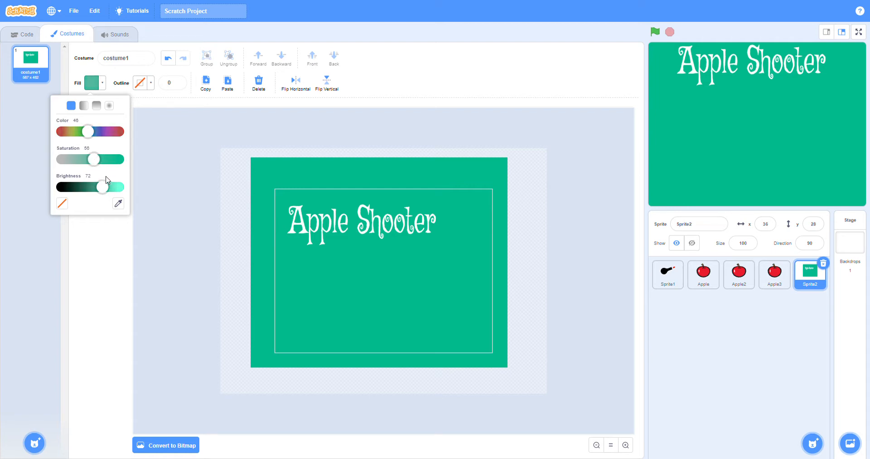
pyautogui.moveTo(104, 188); pyautogui.dragTo(111, 187)
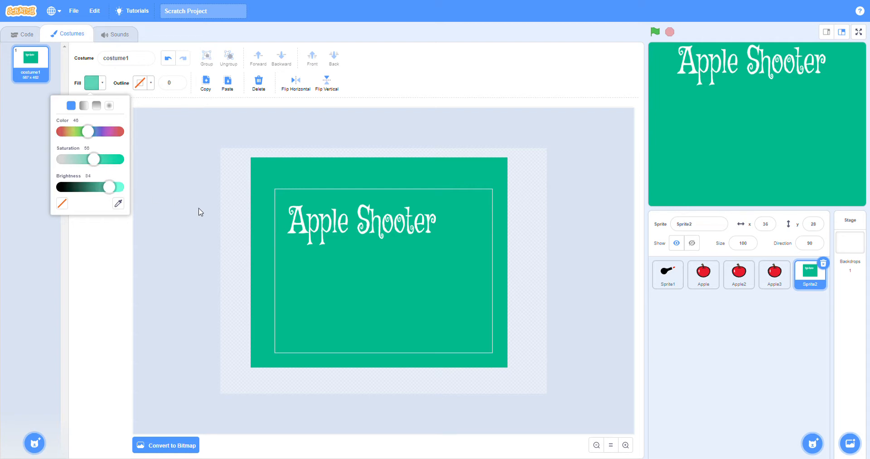
pyautogui.click(259, 219)
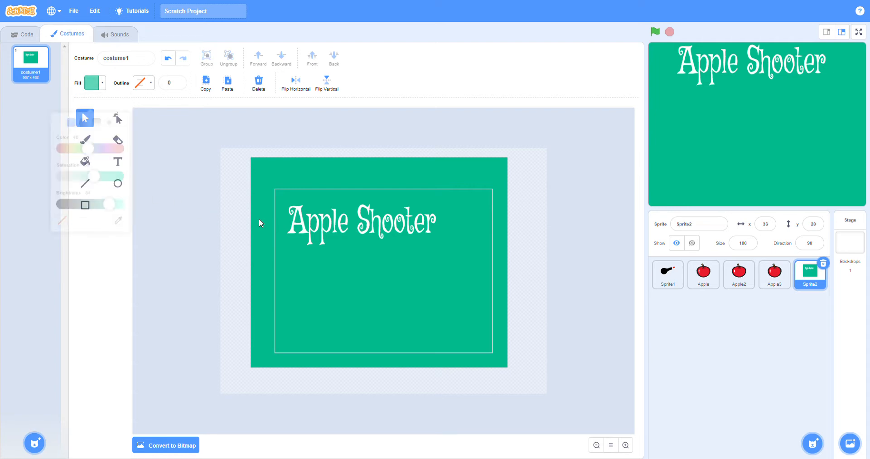
# Step: Copy all the artwork from the Apple sprite's costume and return to the Sprite2 title costume
pyautogui.click(704, 281)
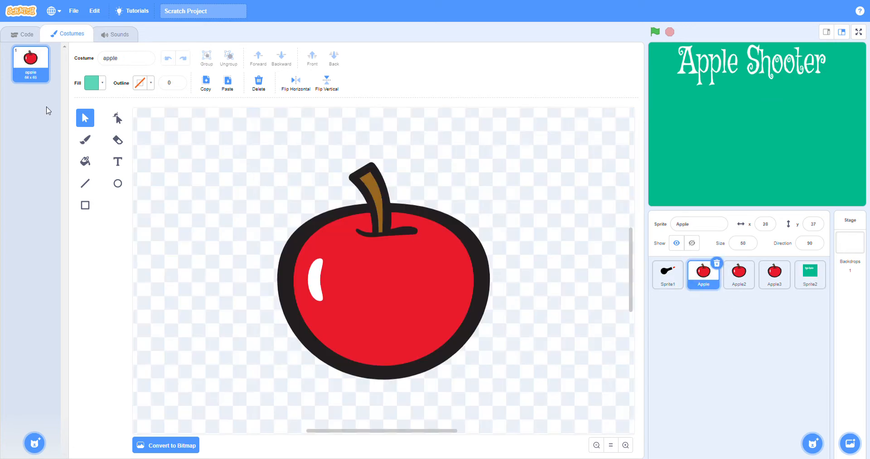
pyautogui.hotkey('ctrl', 'a')
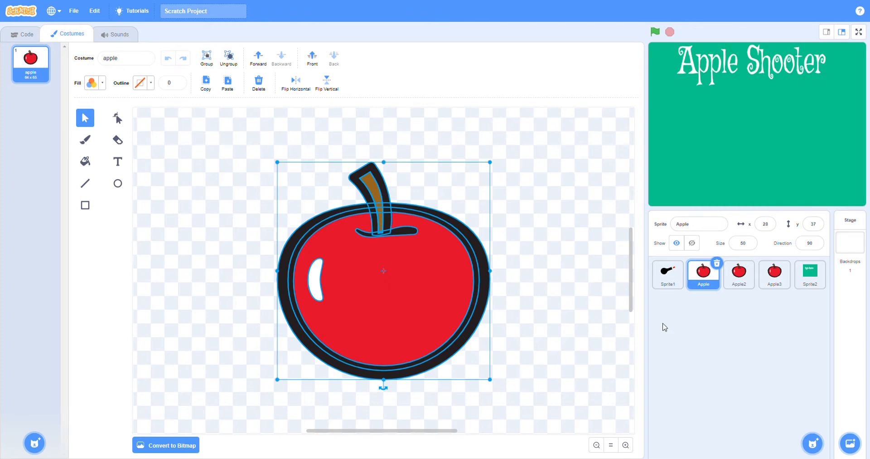
pyautogui.click(819, 281)
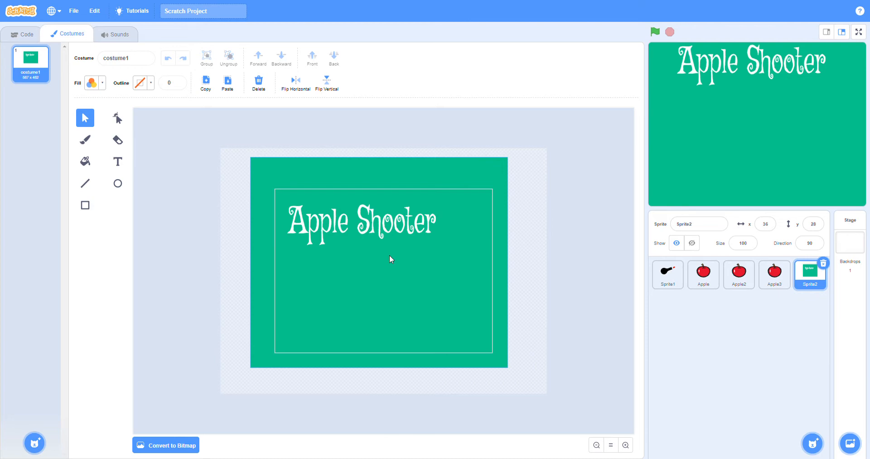
# Step: Paste the copied apple below the title and rotate it slightly clockwise
pyautogui.hotkey('ctrl', 'v')
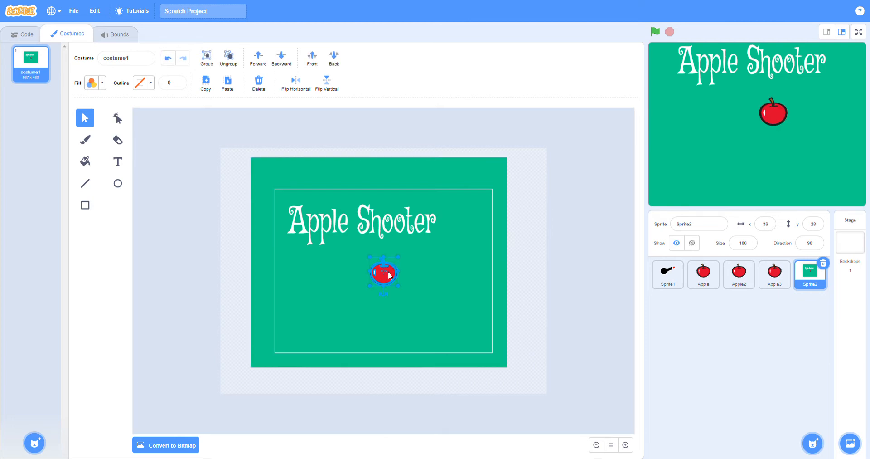
pyautogui.moveTo(441, 278); pyautogui.dragTo(396, 301)
pyautogui.click(573, 296)
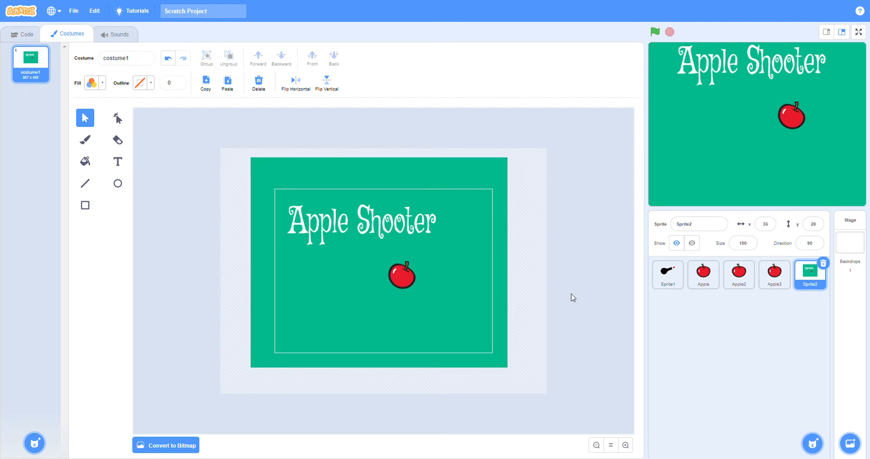
# Step: Copy the entire cannon and cannonball artwork from Sprite1's costume and return to the Sprite2 title costume
pyautogui.click(676, 274)
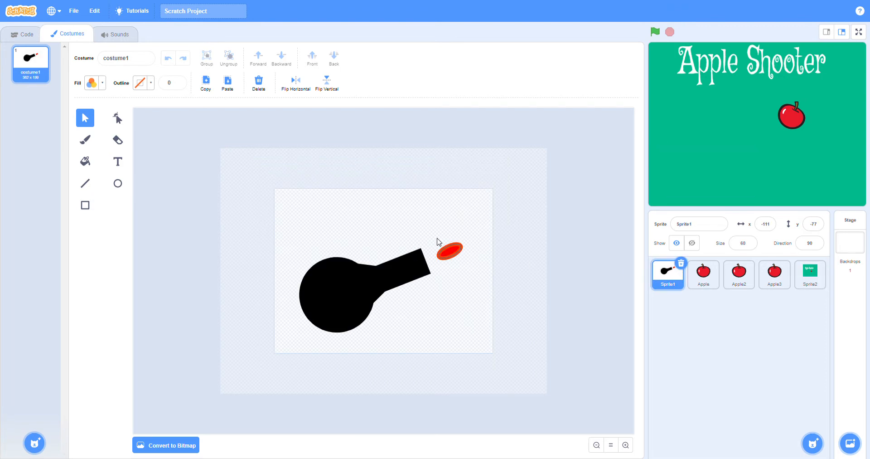
pyautogui.moveTo(273, 216); pyautogui.dragTo(482, 339)
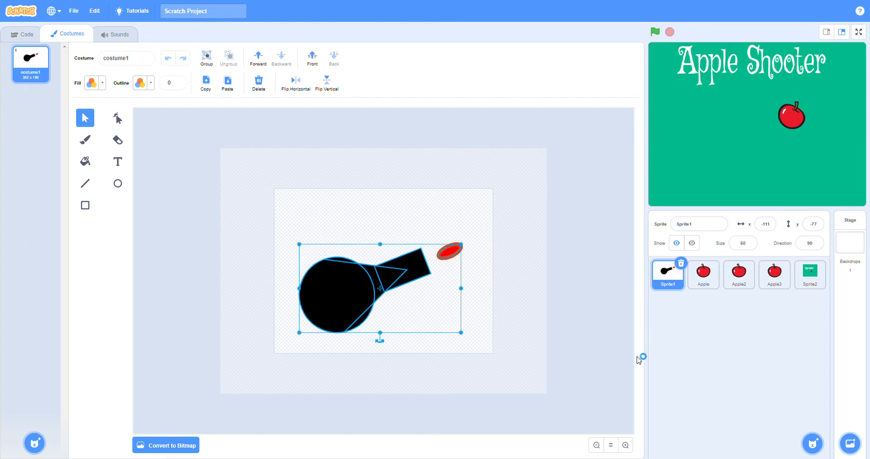
pyautogui.click(813, 283)
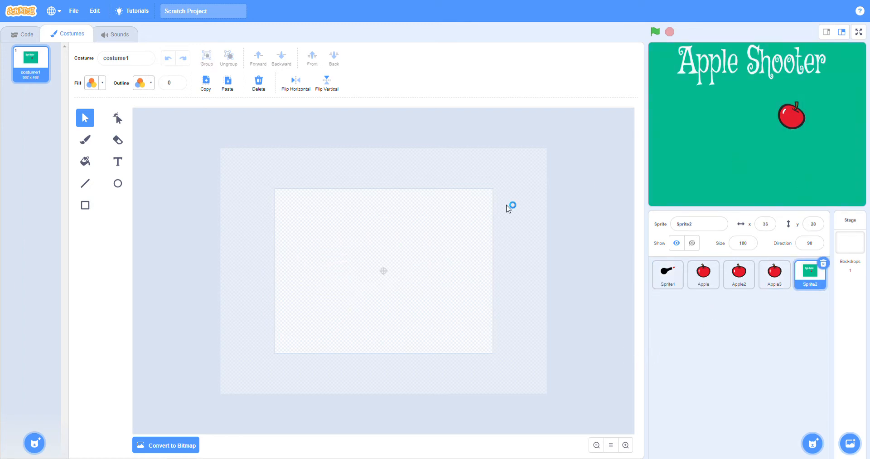
pyautogui.click(410, 273)
pyautogui.moveTo(417, 276); pyautogui.dragTo(431, 270)
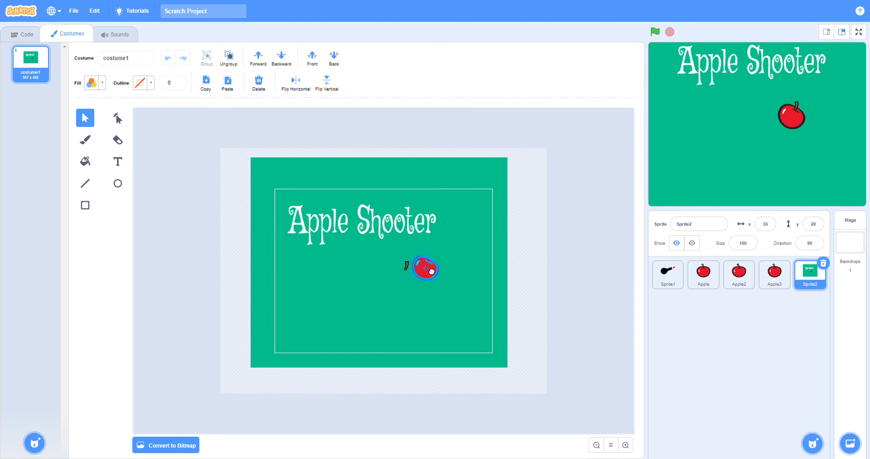
pyautogui.hotkey('ctrl', 'z')
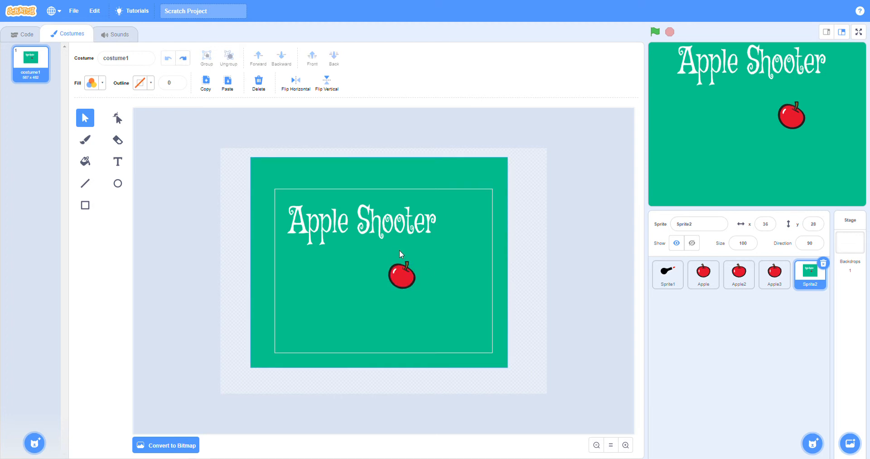
# Step: Move the apple's body and stem together to sit beneath the end of the word "Shooter"
pyautogui.click(394, 278)
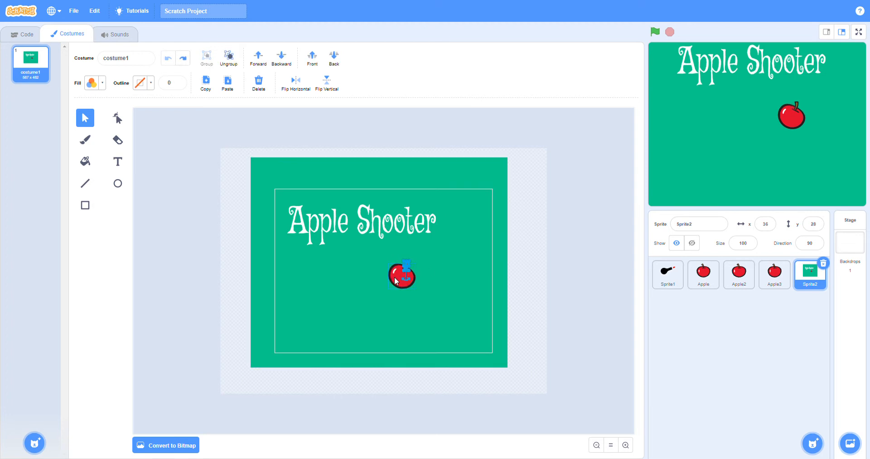
pyautogui.moveTo(395, 280); pyautogui.dragTo(426, 272)
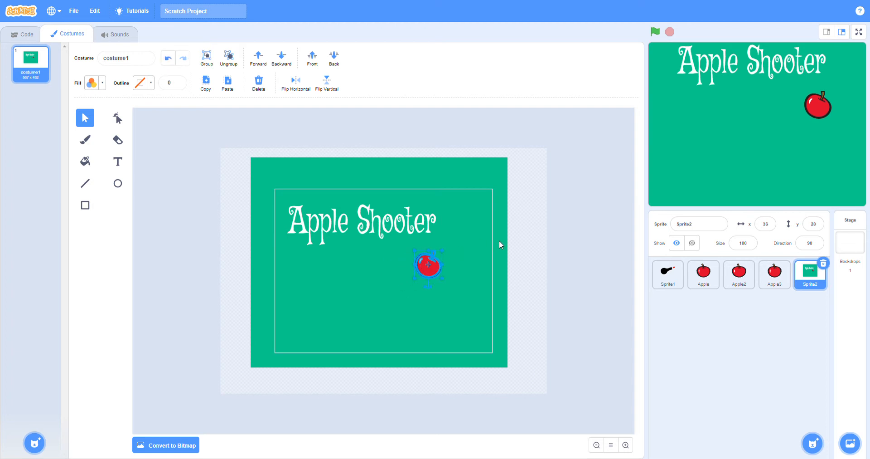
pyautogui.click(529, 260)
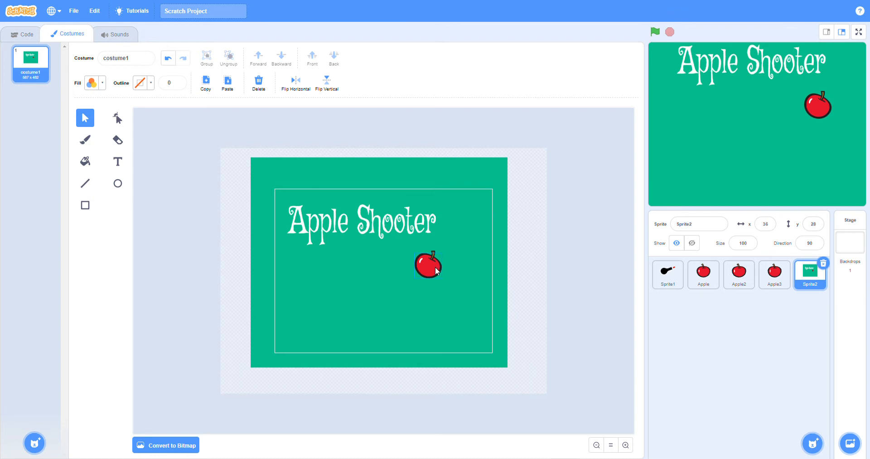
# Step: Paste the cannon artwork, shrink it to roughly half size and place it in the lower-left part of the stage frame
pyautogui.hotkey('ctrl', 'v')
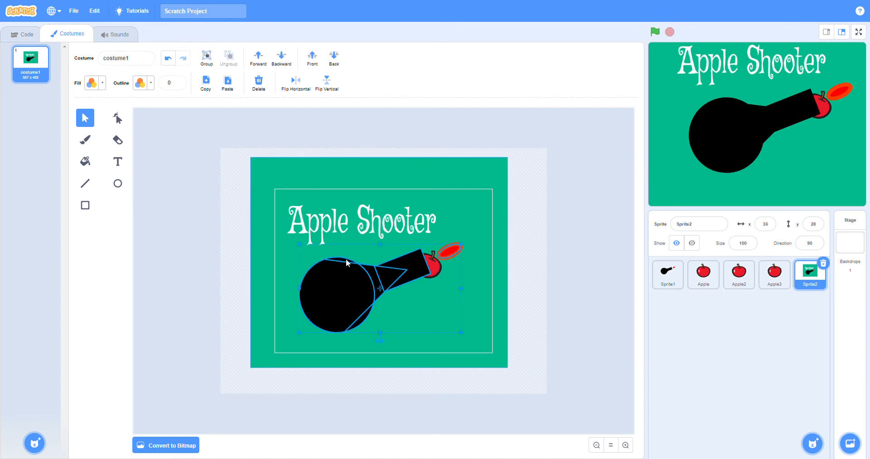
pyautogui.moveTo(338, 294); pyautogui.dragTo(326, 299)
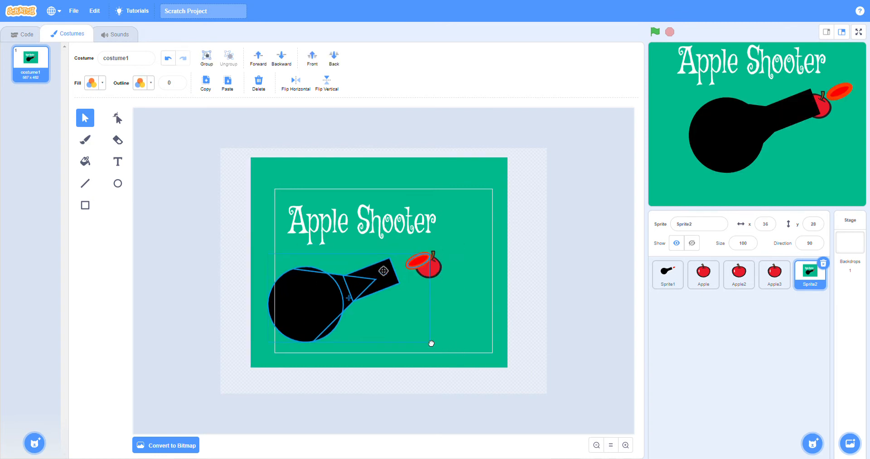
pyautogui.moveTo(433, 345); pyautogui.dragTo(357, 306)
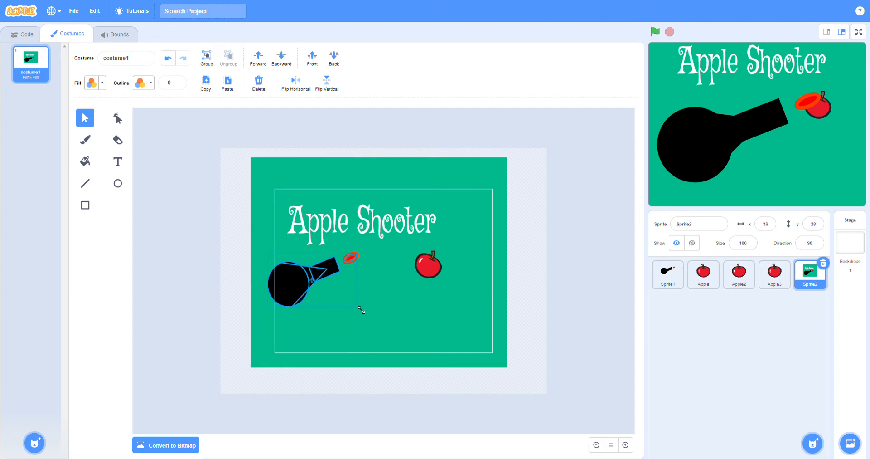
pyautogui.moveTo(298, 282); pyautogui.dragTo(321, 312)
pyautogui.moveTo(386, 340); pyautogui.dragTo(384, 338)
pyautogui.click(218, 274)
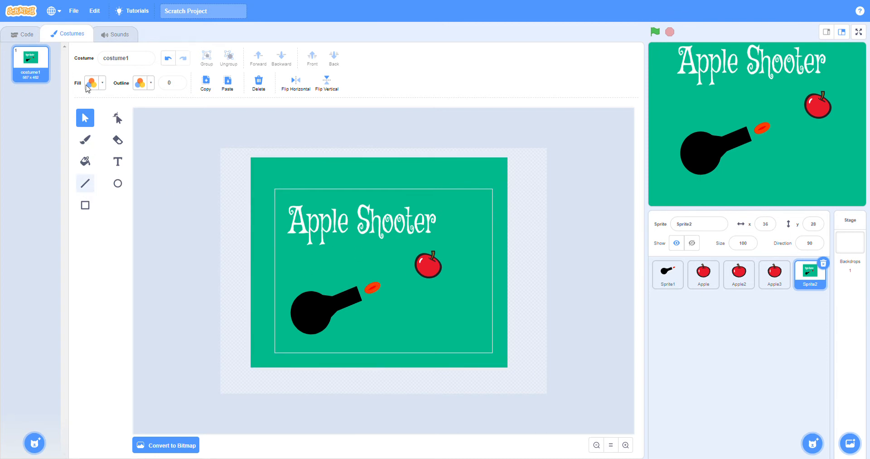
# Step: Draw short black motion lines with outline width 4 between the cannon's muzzle and the cannonball
pyautogui.click(85, 183)
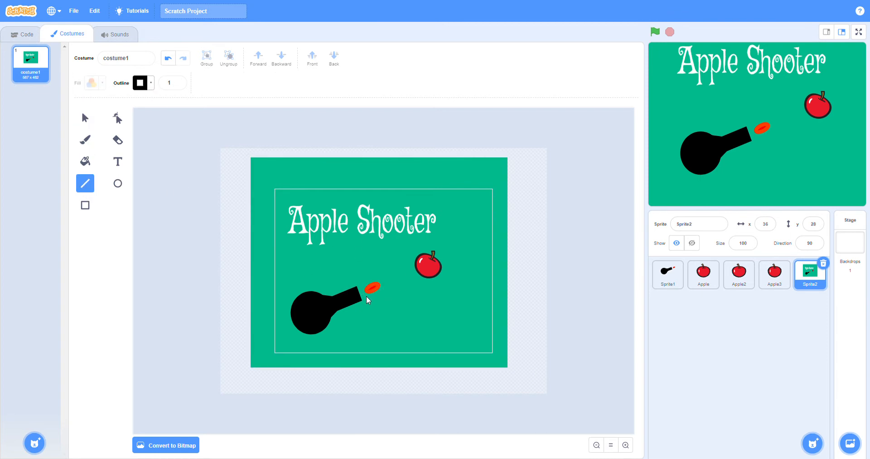
pyautogui.click(178, 80)
pyautogui.click(178, 81)
pyautogui.click(178, 81)
pyautogui.moveTo(370, 296); pyautogui.dragTo(366, 298)
pyautogui.hotkey('ctrl', 'a')
pyautogui.click(367, 297)
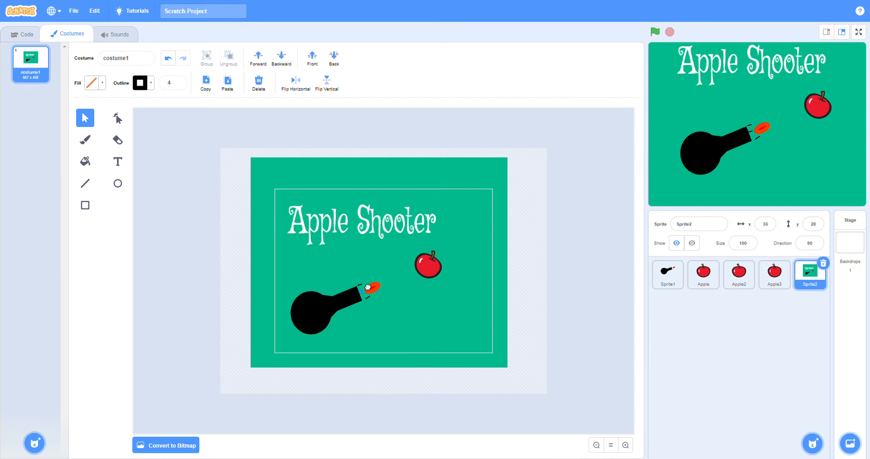
pyautogui.press('Escape')
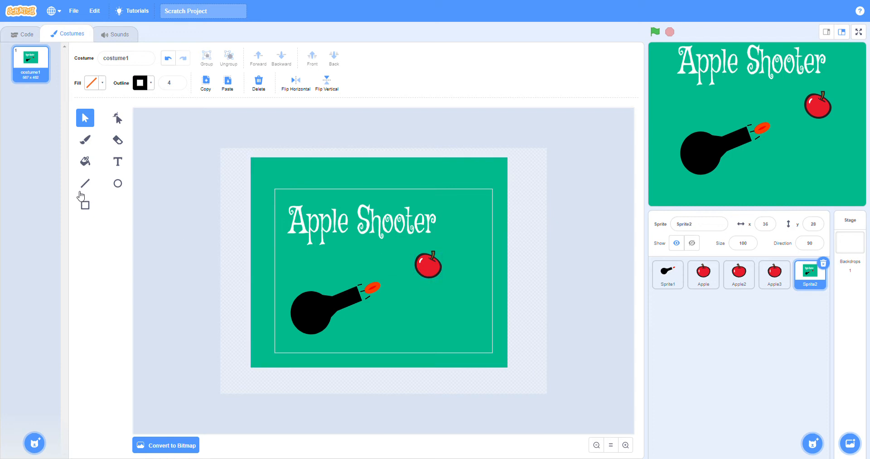
# Step: Duplicate the whole apple, place the copy in the lower-right part of the stage frame and tilt it slightly counterclockwise
pyautogui.click(435, 258)
pyautogui.keyDown('shift'); pyautogui.click(434, 256); pyautogui.keyUp('shift')
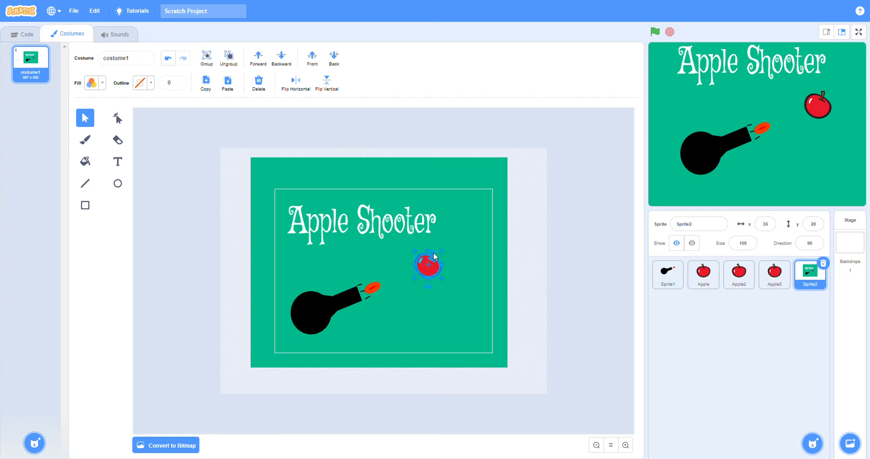
pyautogui.hotkey('ctrl', 'v')
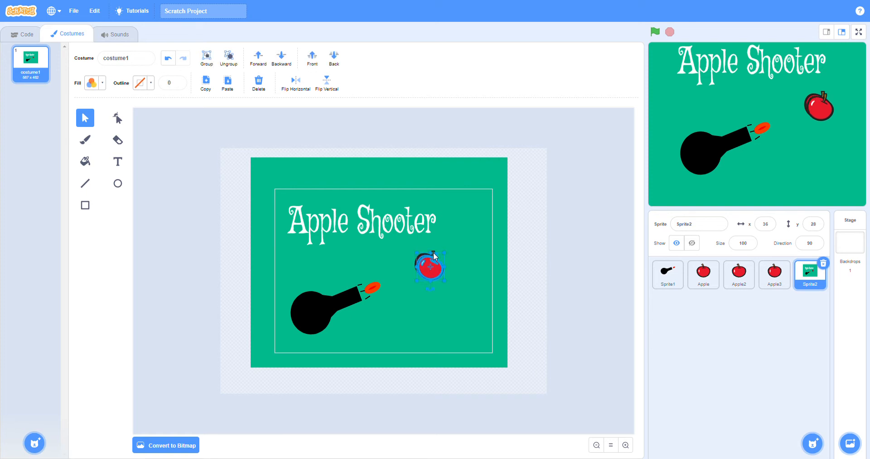
pyautogui.moveTo(432, 268); pyautogui.dragTo(477, 331)
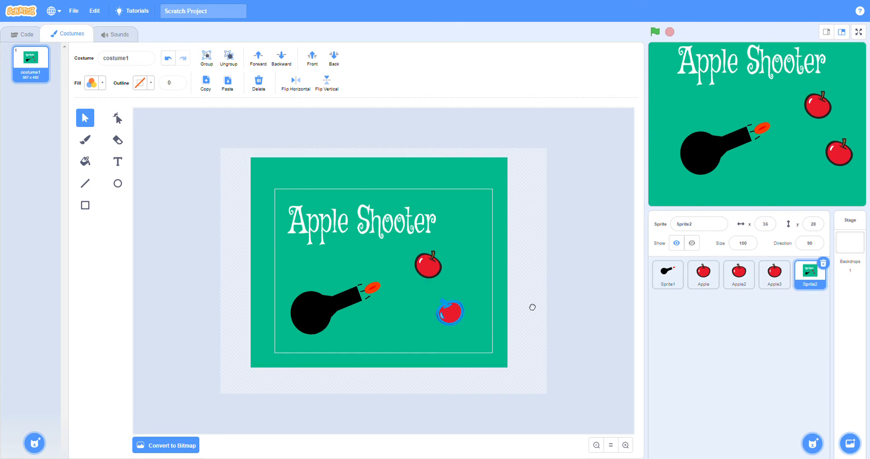
pyautogui.click(534, 305)
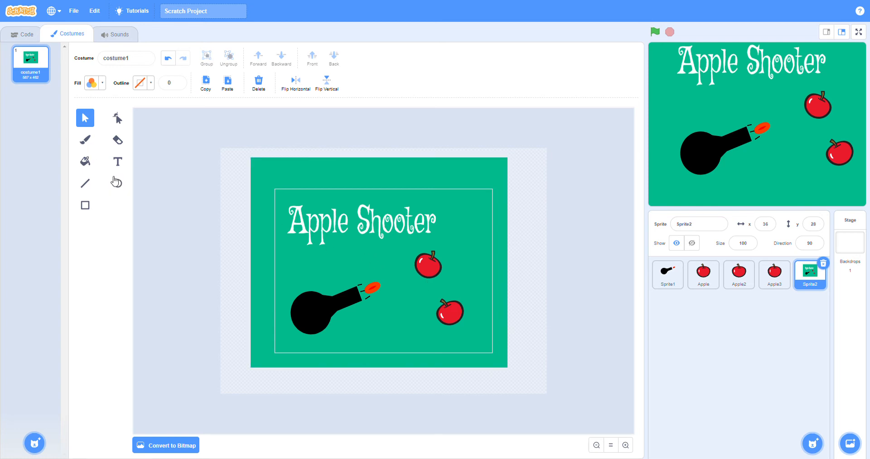
# Step: Draw a trial purple circle over the title and delete it
pyautogui.click(117, 182)
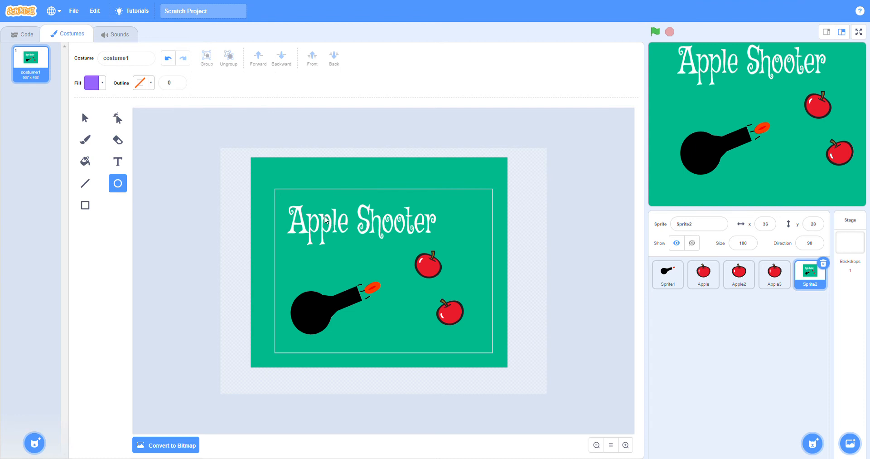
pyautogui.moveTo(311, 194); pyautogui.dragTo(403, 284)
pyautogui.moveTo(364, 261); pyautogui.dragTo(364, 260)
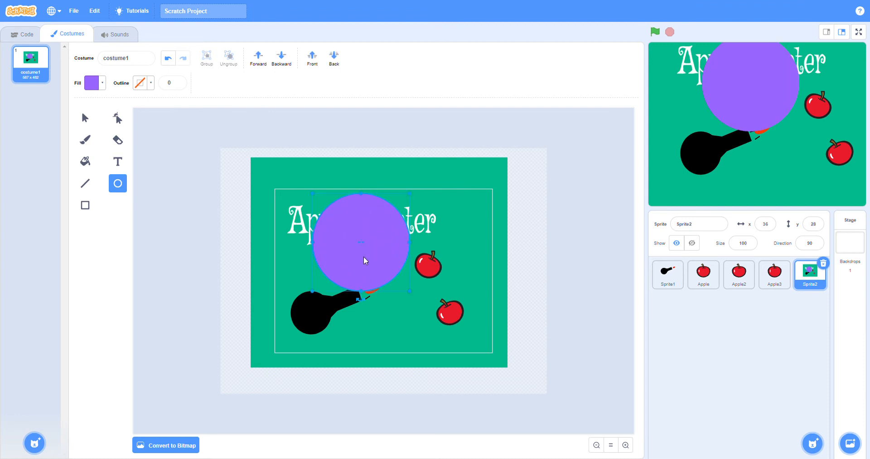
pyautogui.press('Delete')
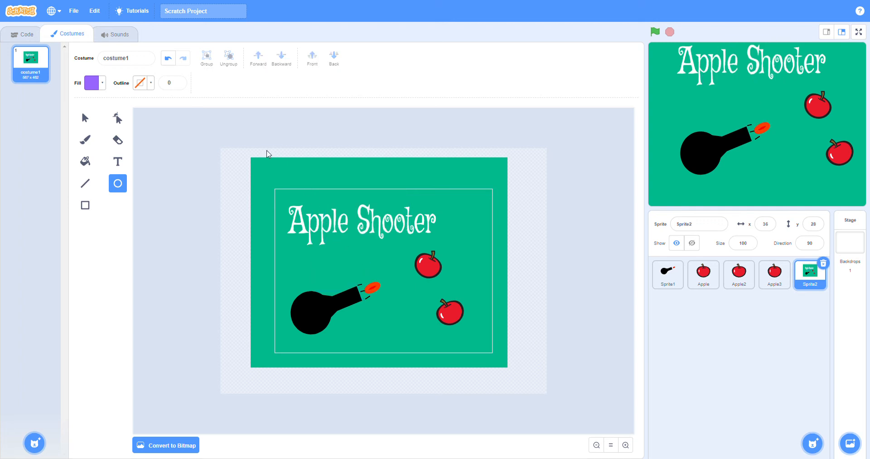
# Step: Draw a trial purple square over the word "Shooter", delete it and return to the Select tool
pyautogui.click(85, 205)
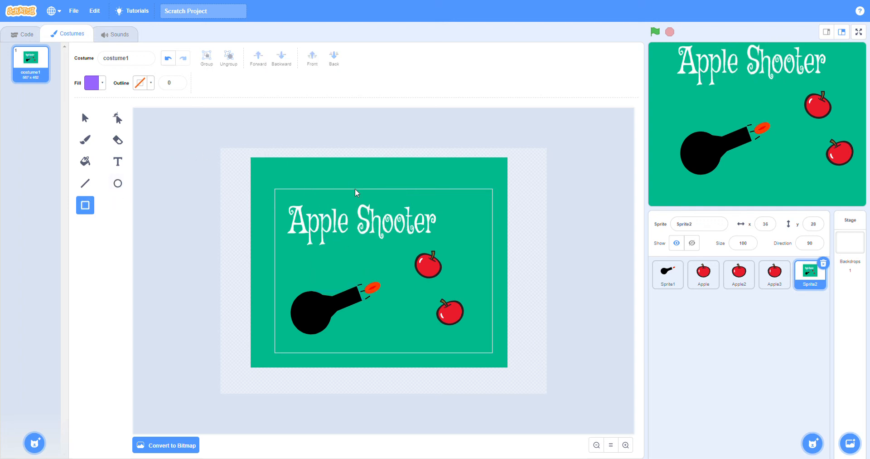
pyautogui.moveTo(348, 185); pyautogui.dragTo(441, 289)
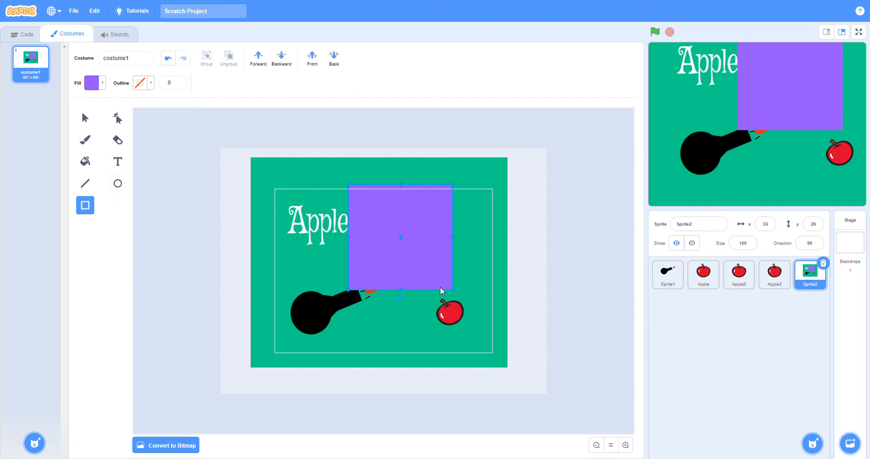
pyautogui.press('Delete')
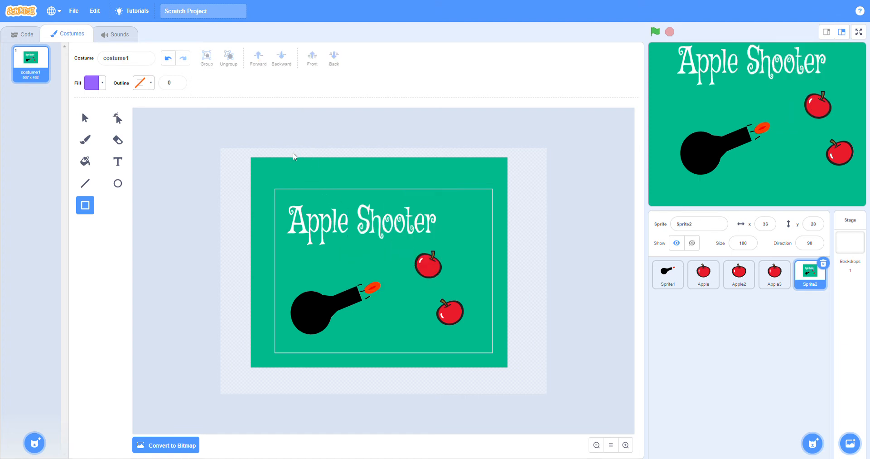
pyautogui.click(84, 119)
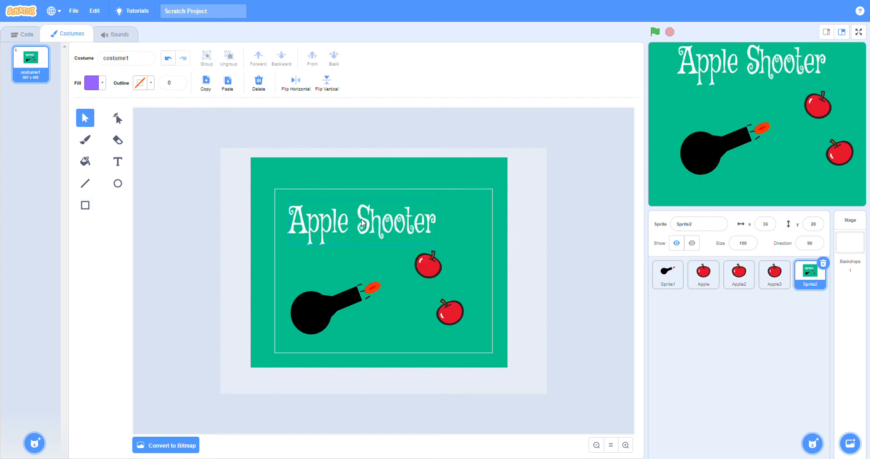
# Step: Set Sprite2's position to x 0 and y 0, and shift the "Apple Shooter" title slightly right within the costume
pyautogui.click(764, 228)
pyautogui.doubleClick(771, 228)
pyautogui.write('-')
pyautogui.click(818, 226)
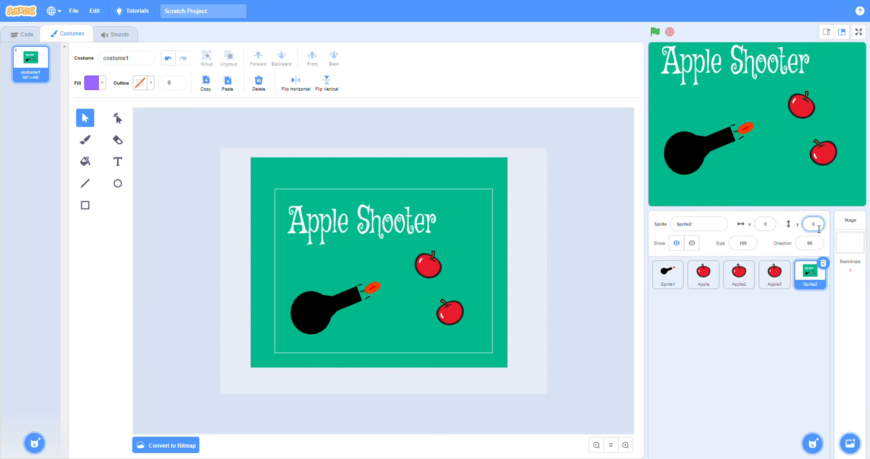
pyautogui.press('Return')
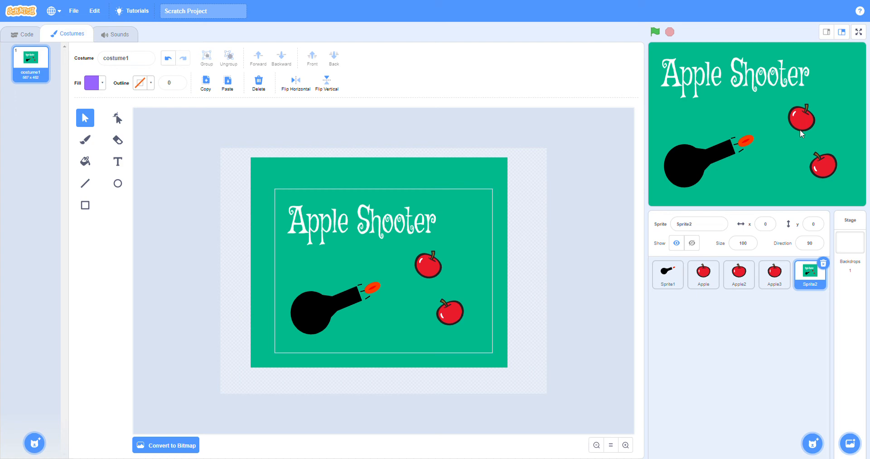
pyautogui.moveTo(390, 219); pyautogui.dragTo(400, 231)
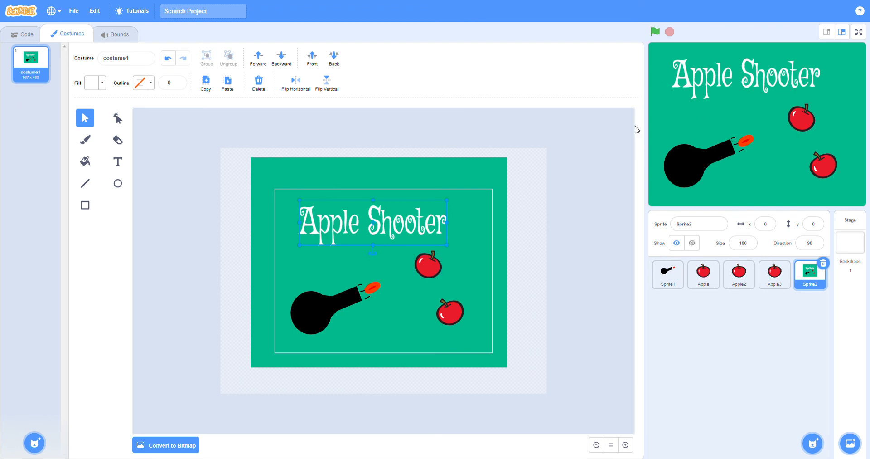
# Step: Start Sprite2's script with a "when green flag clicked" block followed by "set color effect to 0"
pyautogui.click(32, 34)
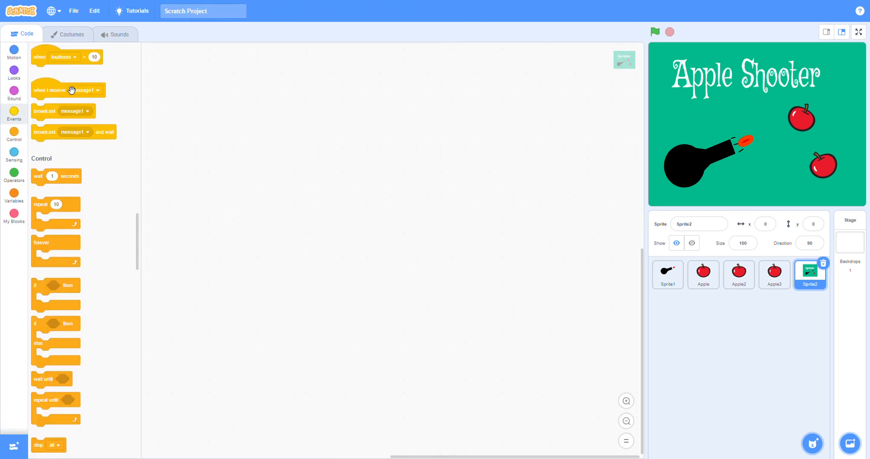
pyautogui.scroll(3, 68, 88)
pyautogui.moveTo(70, 218); pyautogui.dragTo(310, 83)
pyautogui.click(14, 71)
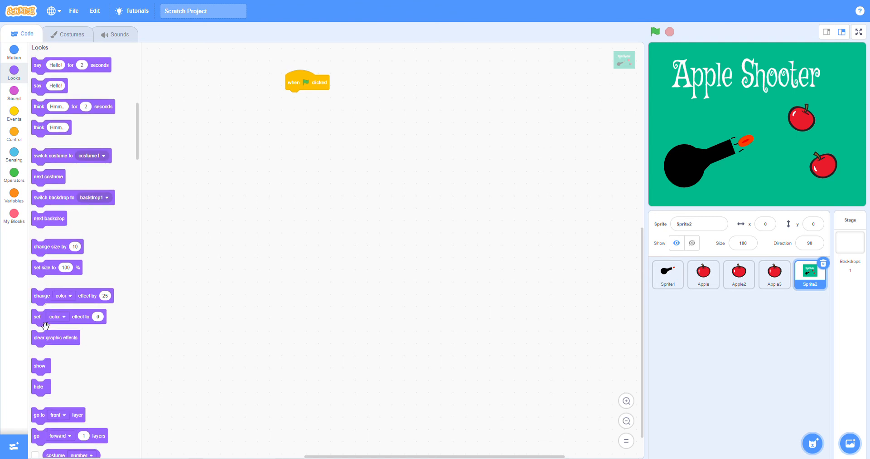
pyautogui.moveTo(45, 320); pyautogui.dragTo(300, 105)
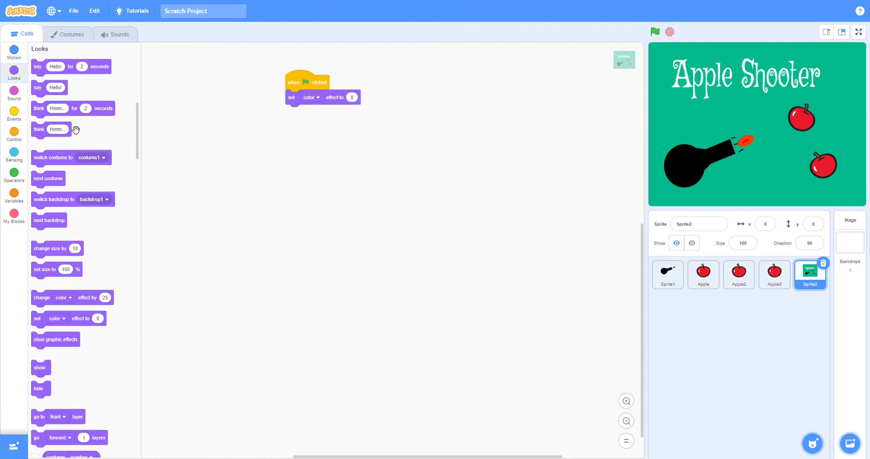
# Step: Add a "go to front layer" block below the color effect block in Sprite2's script
pyautogui.click(14, 50)
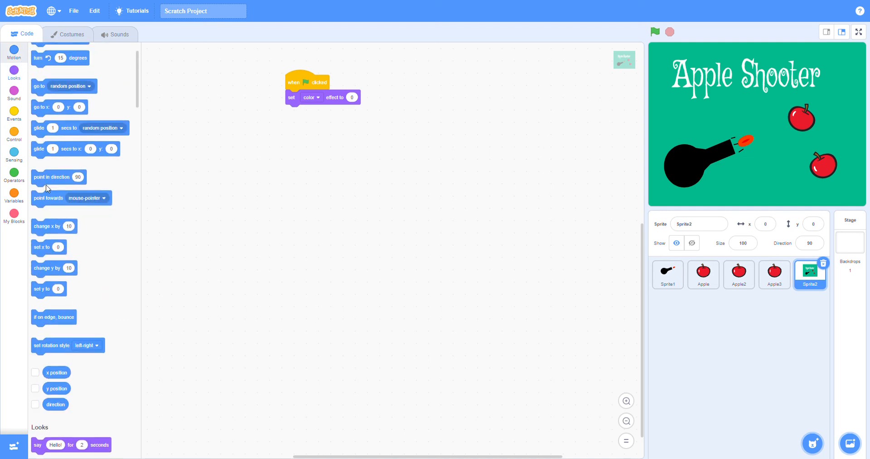
pyautogui.scroll(-10, 62, 213)
pyautogui.scroll(-6, 62, 213)
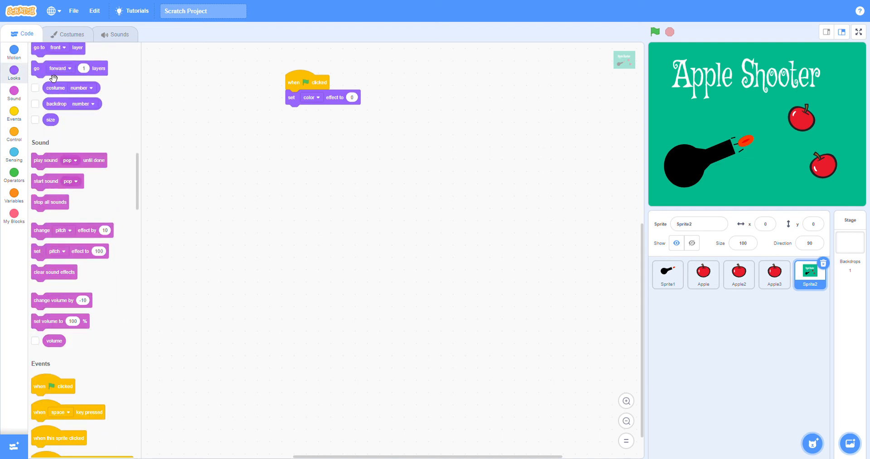
pyautogui.moveTo(38, 47); pyautogui.dragTo(293, 112)
# Step: Insert a "go to x: 0 y: 0" block directly under "when green flag clicked" and run the project
pyautogui.scroll(2, 107, 111)
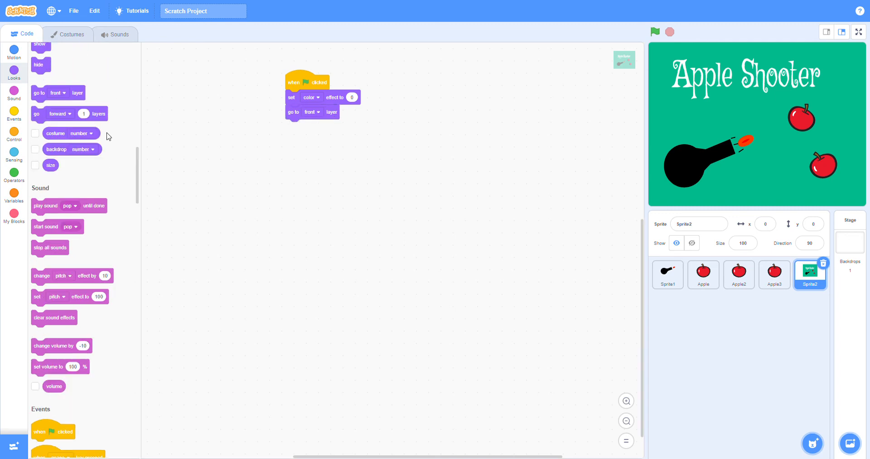
pyautogui.scroll(10, 107, 134)
pyautogui.scroll(2, 107, 178)
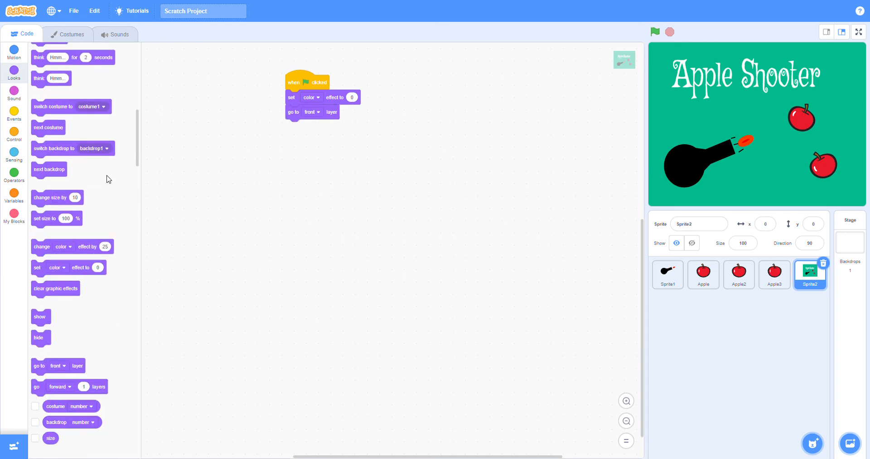
pyautogui.click(21, 56)
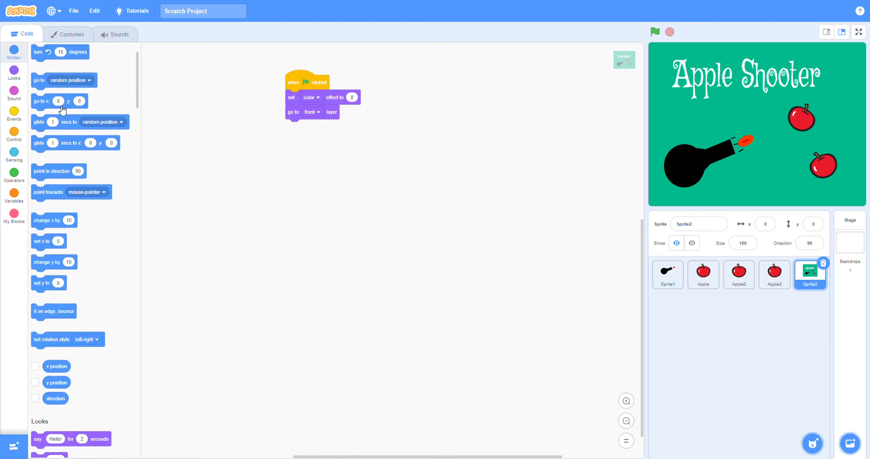
pyautogui.moveTo(43, 156); pyautogui.dragTo(311, 108)
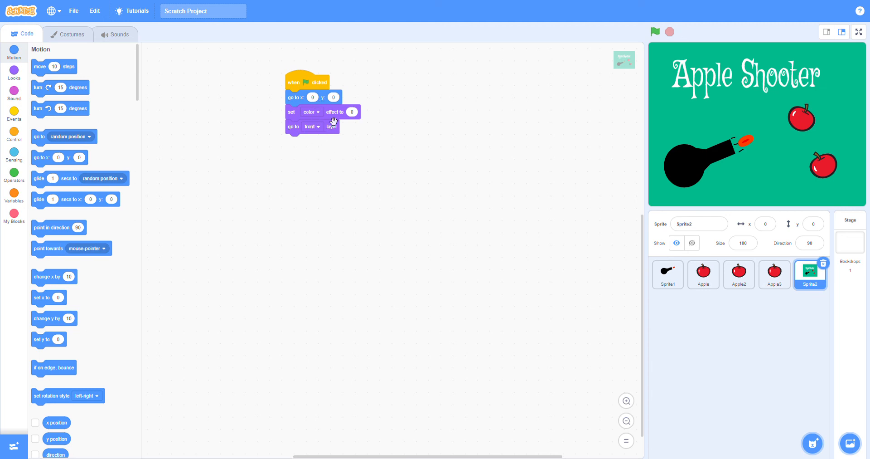
pyautogui.click(656, 32)
# Step: Change the color effect block to set the ghost effect to 100, and test the project by running and stopping it
pyautogui.click(315, 113)
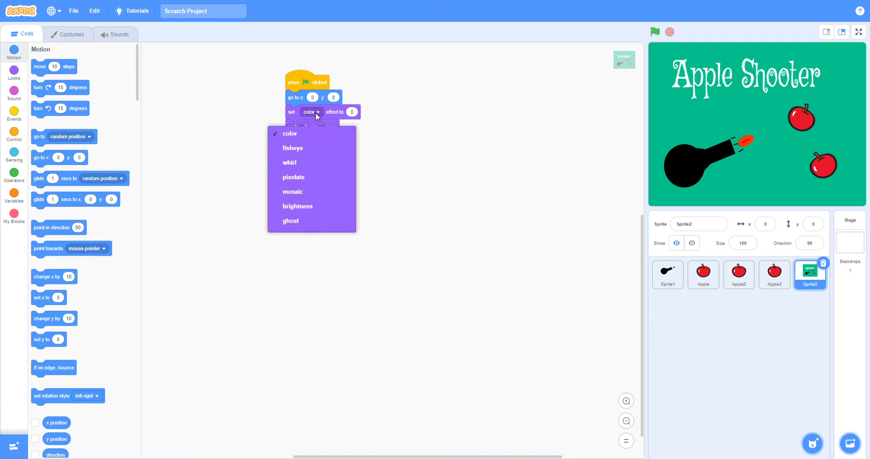
pyautogui.click(307, 228)
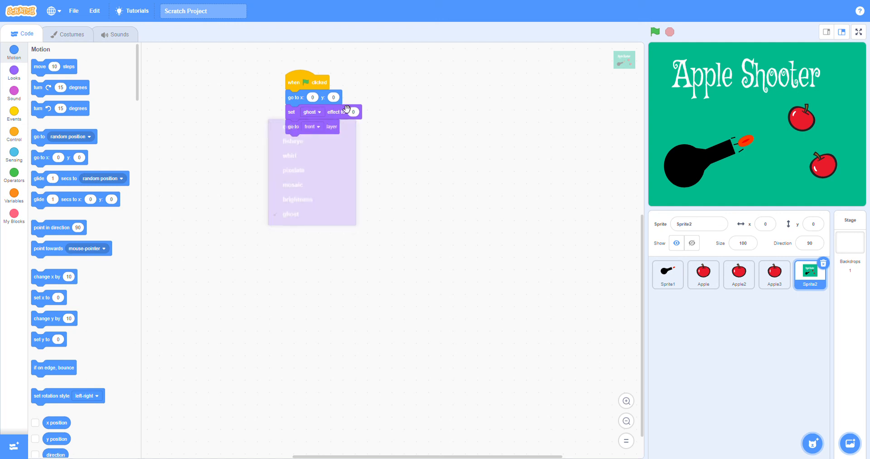
pyautogui.click(358, 113)
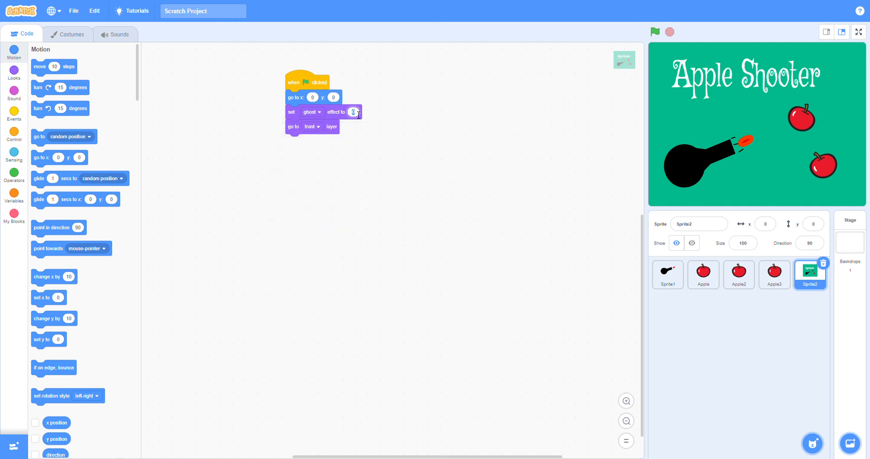
pyautogui.write('100')
pyautogui.click(438, 72)
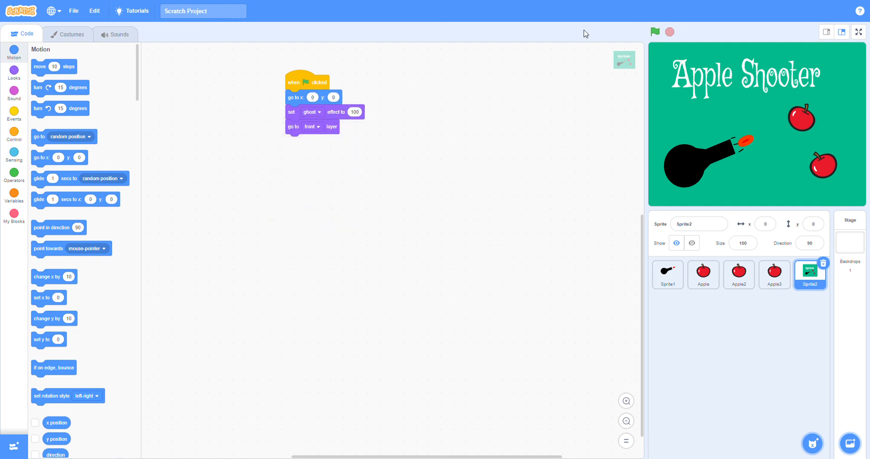
pyautogui.click(656, 32)
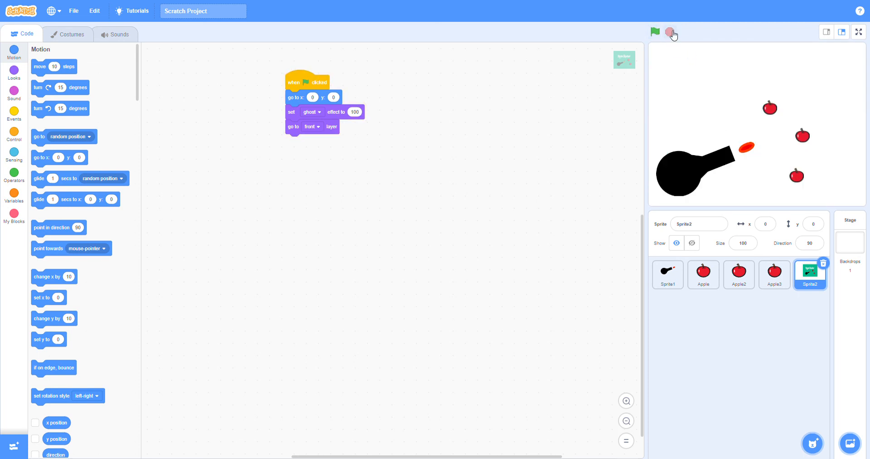
pyautogui.click(671, 33)
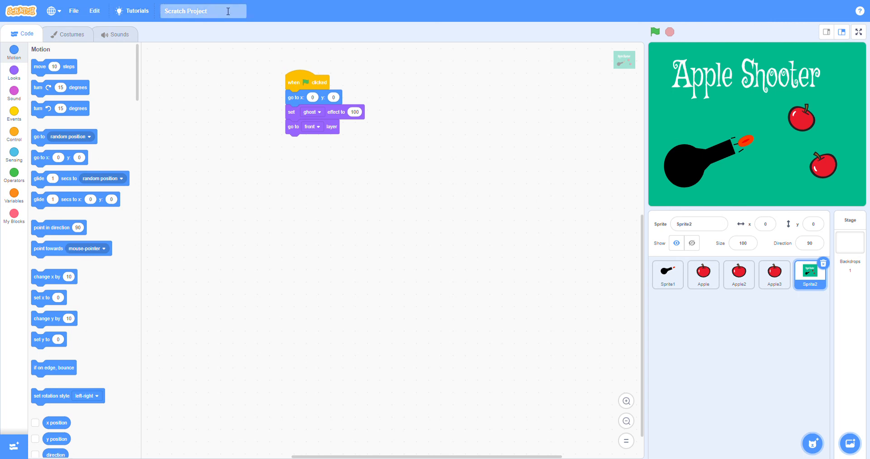
# Step: Rename the project to "Apple shooter"
pyautogui.click(198, 10)
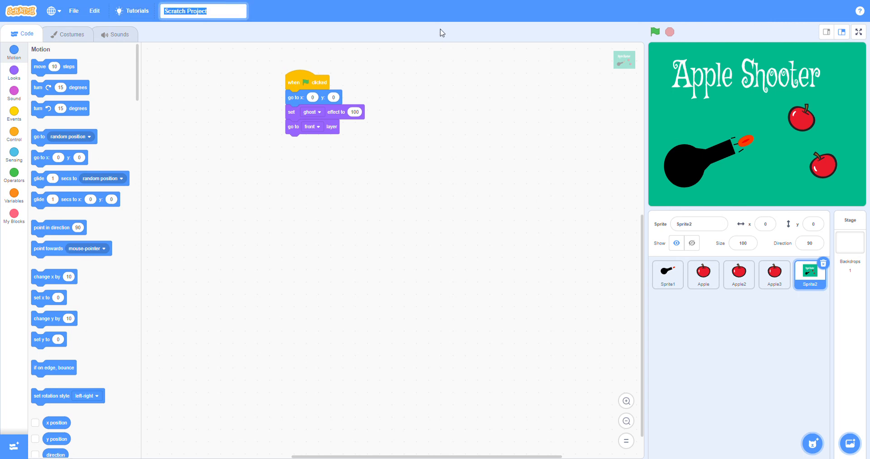
pyautogui.write('Apple shooter')
pyautogui.press('Return')
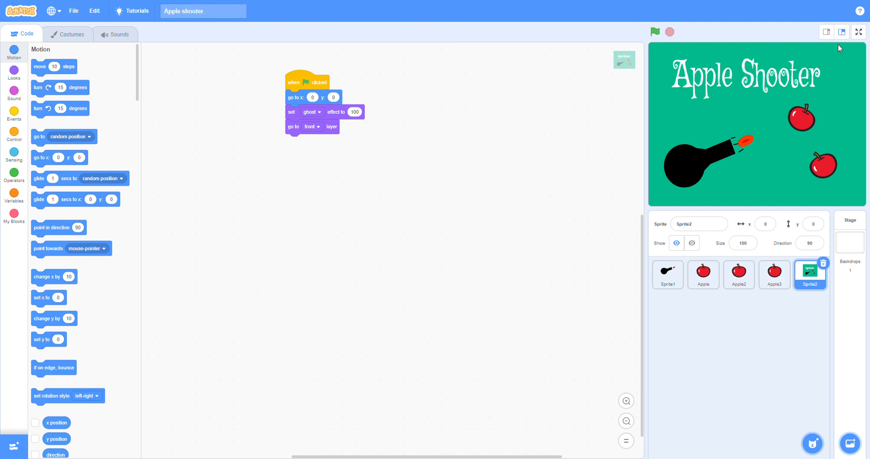